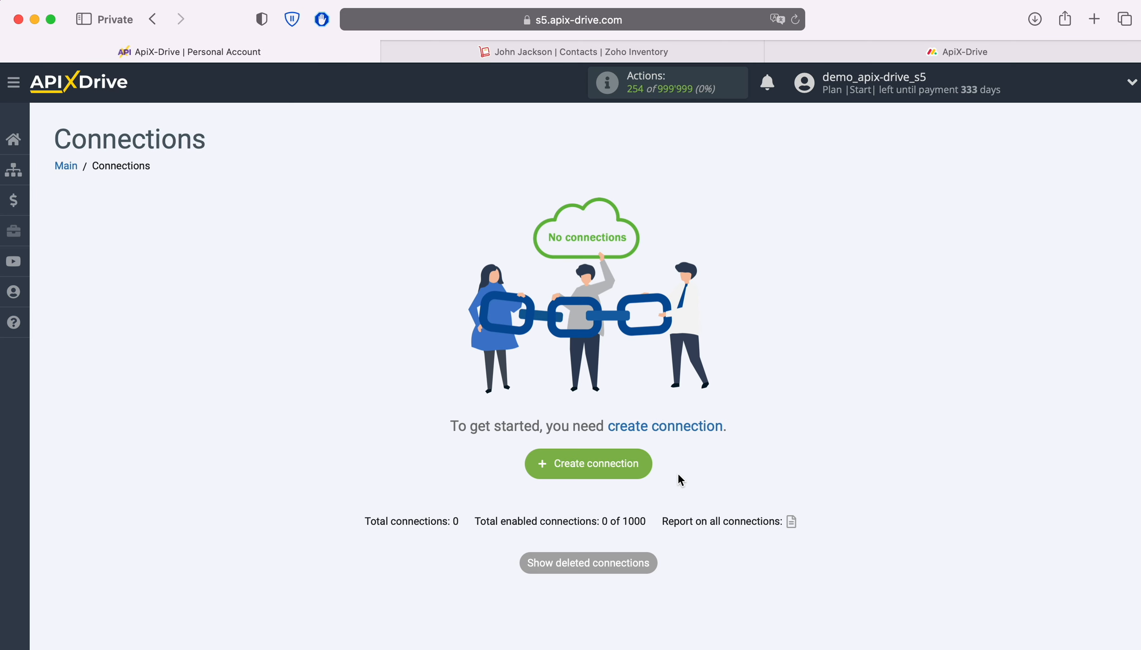
Create a new connection with ZOHO Inventory as the data source system
click(639, 461)
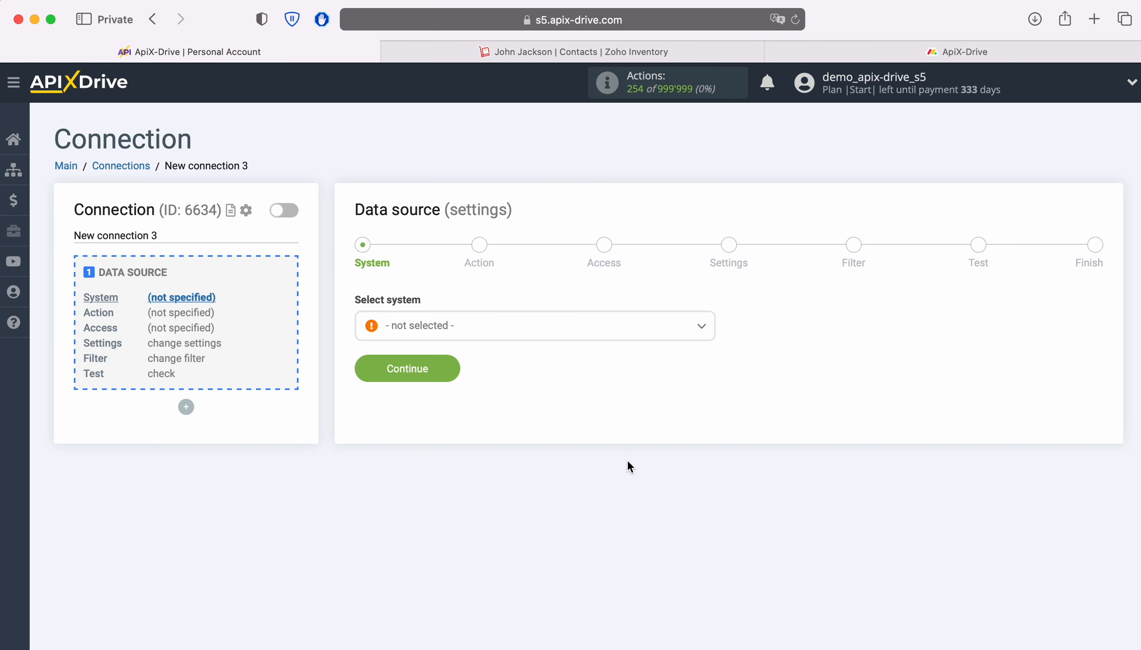
click(476, 326)
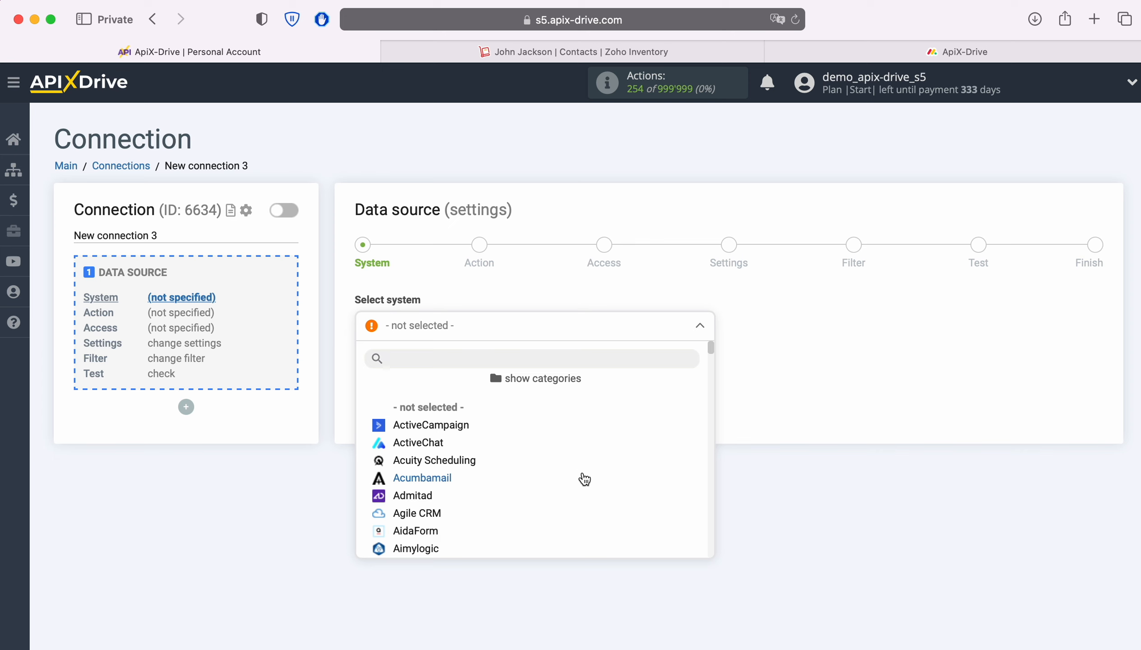
scroll(582, 473, down, 15)
scroll(584, 469, down, 20)
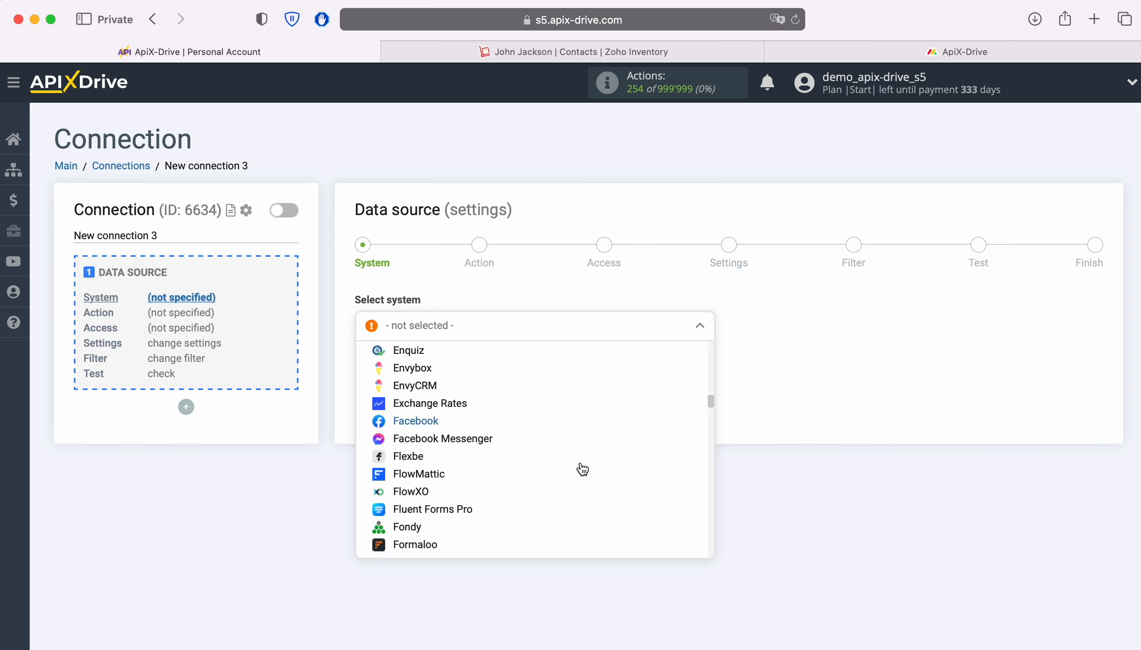
scroll(612, 456, down, 20)
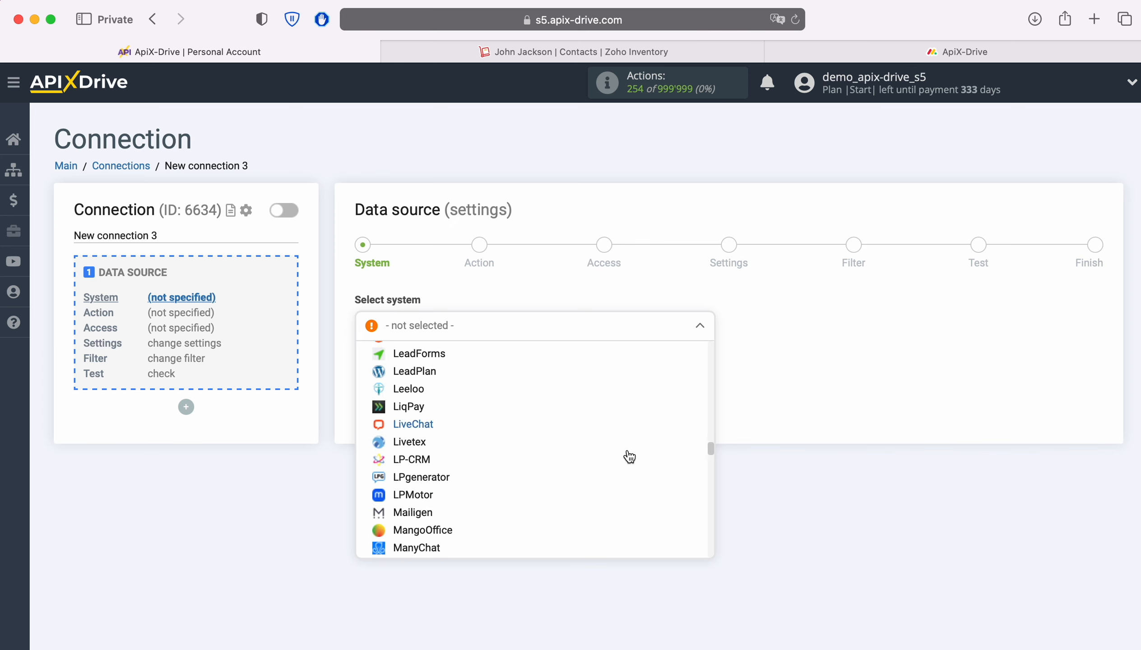
scroll(629, 457, down, 20)
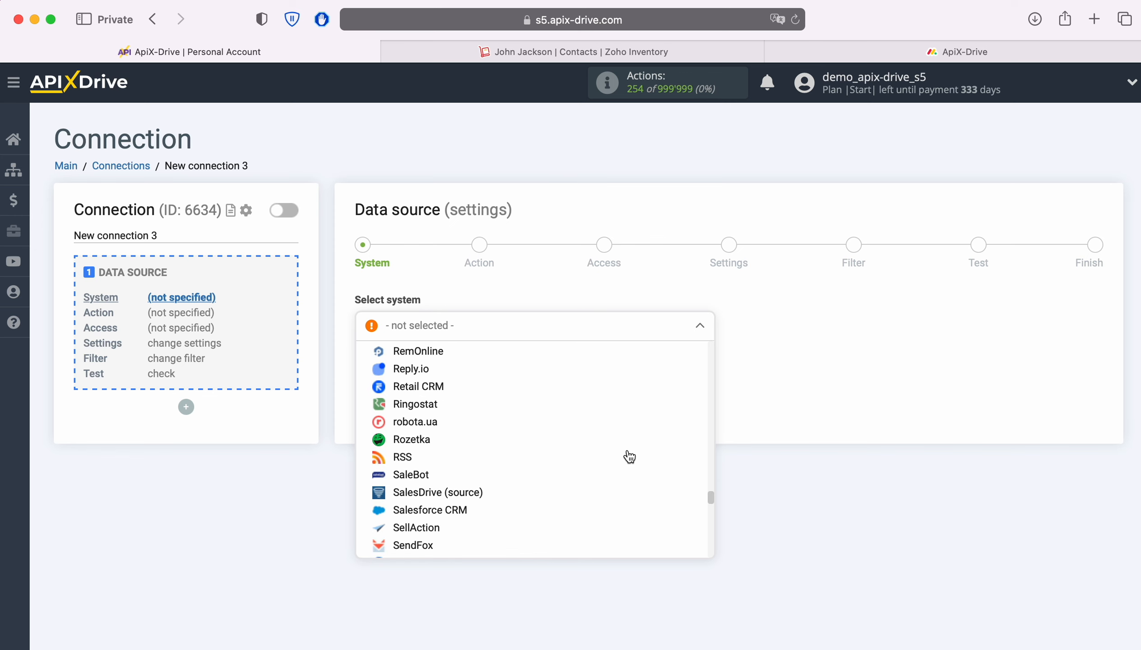
scroll(624, 455, down, 15)
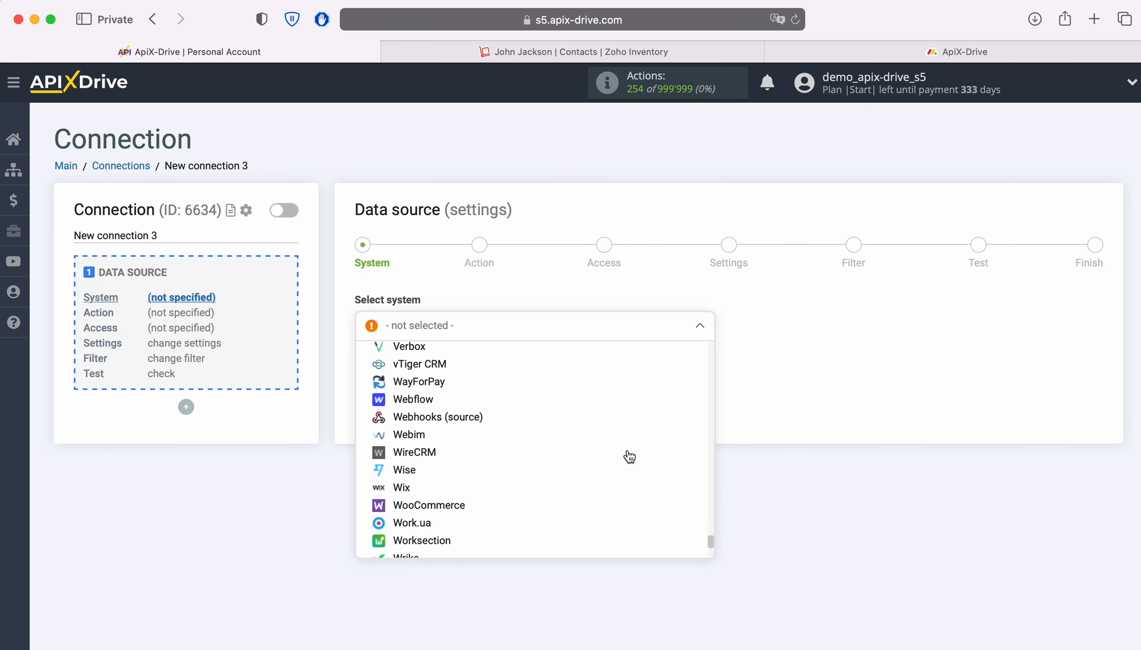
click(457, 440)
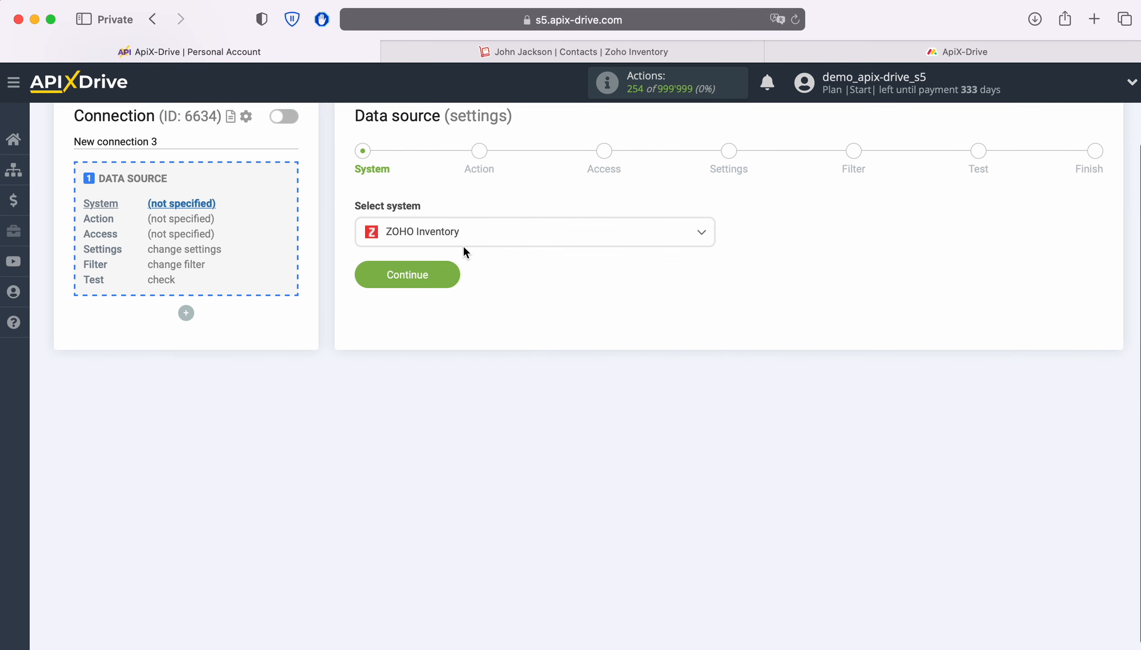
click(450, 273)
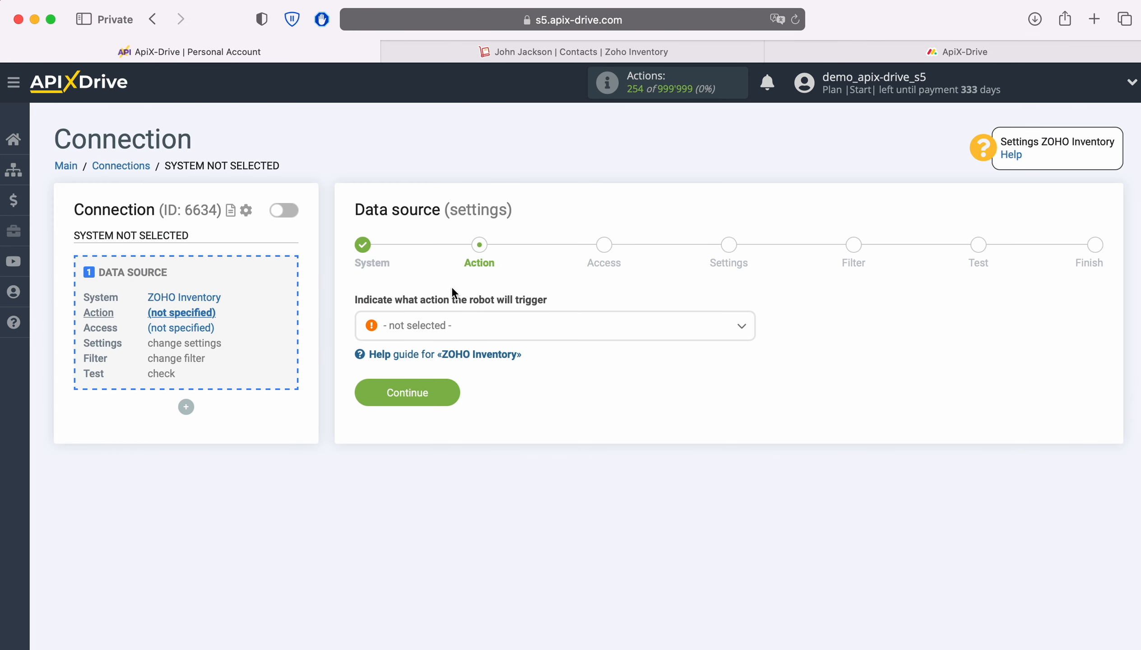
Choose Get CONTACTS (new) as the source action and proceed to Access
click(566, 338)
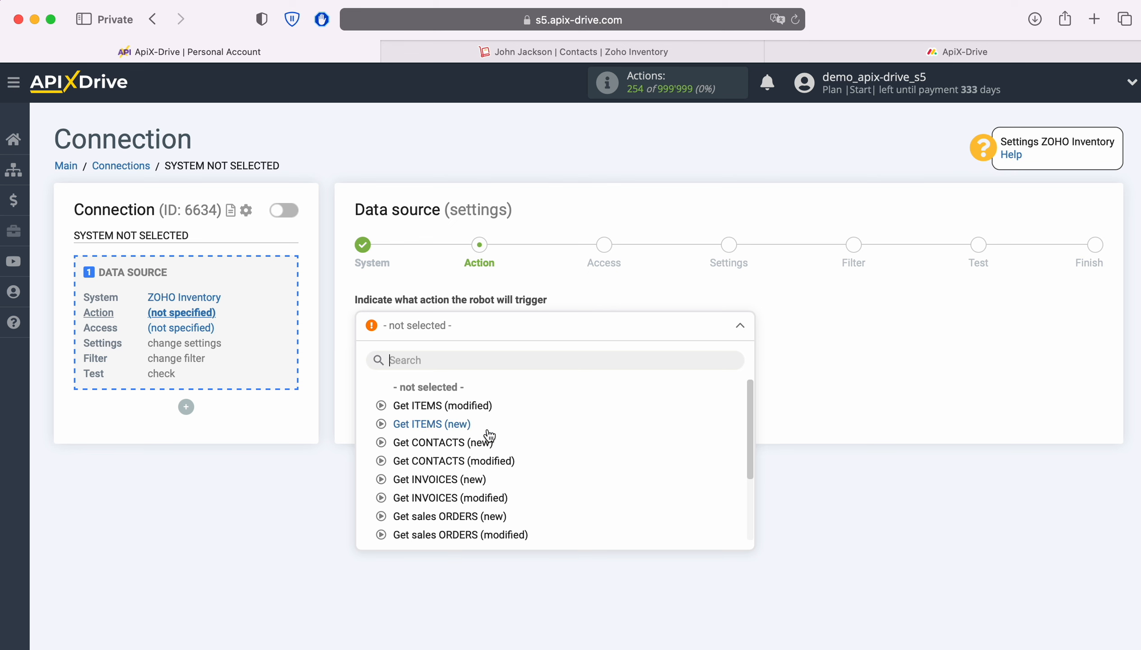
click(475, 442)
click(452, 392)
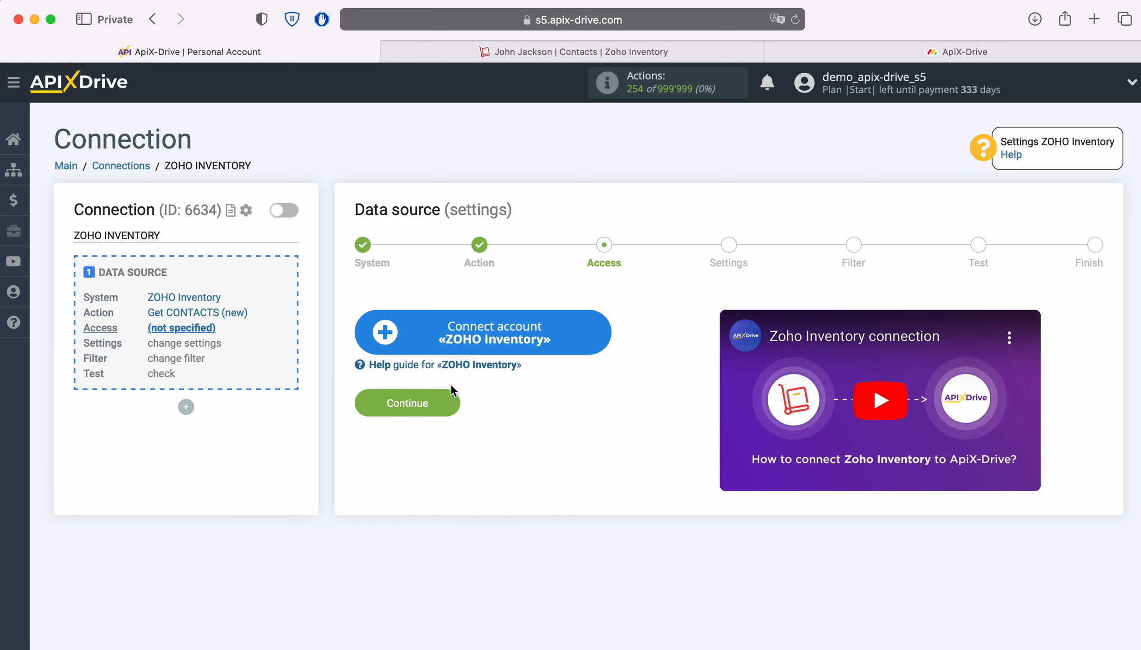
Sign in to Zoho with the account e-mail and password, grant access, and select it as login
click(600, 330)
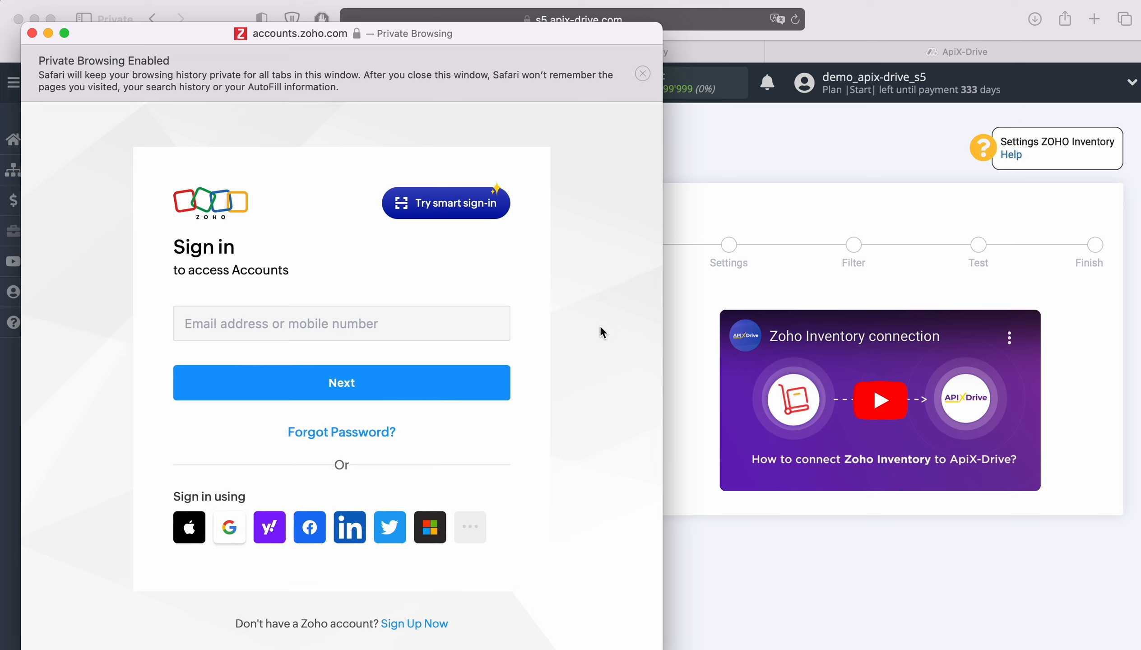
click(373, 324)
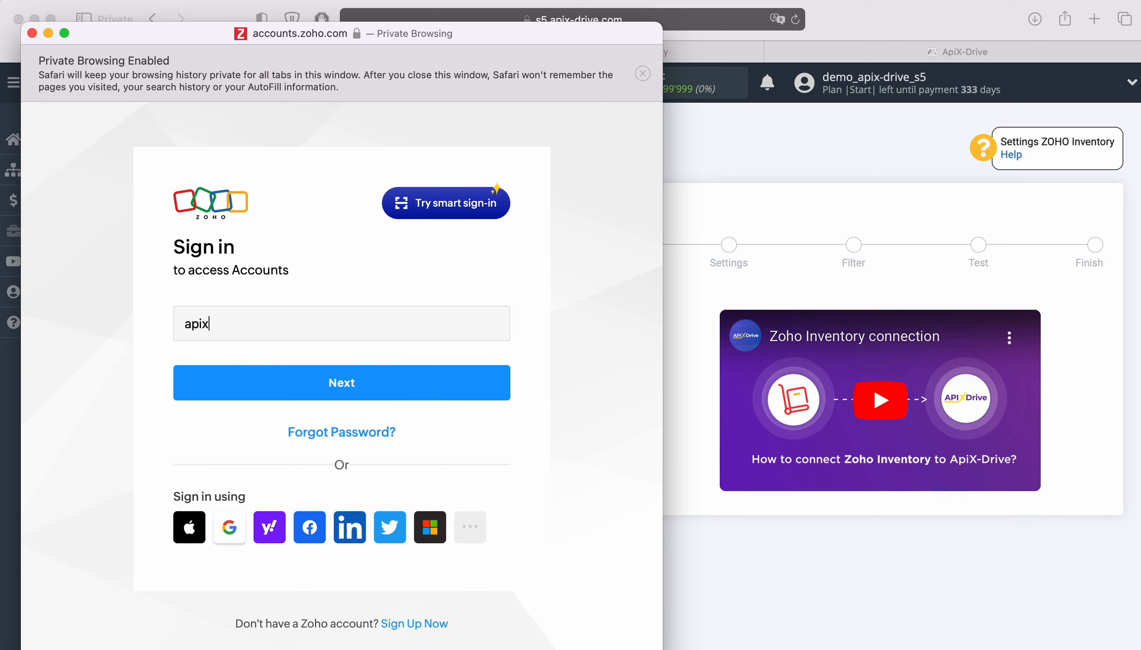
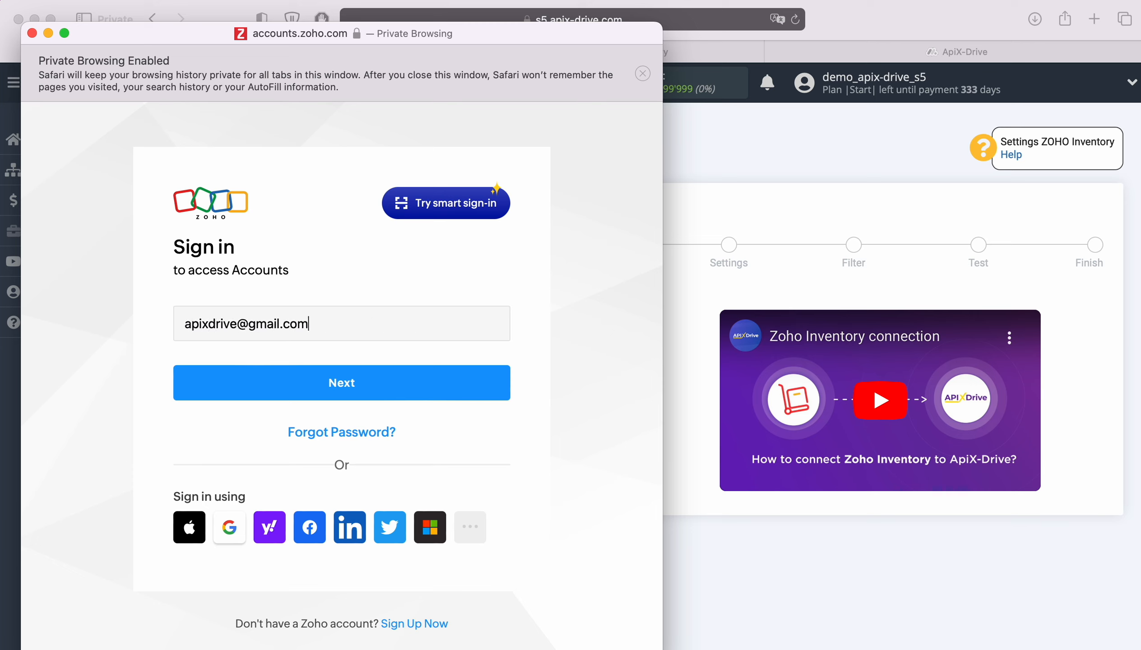
key(Return)
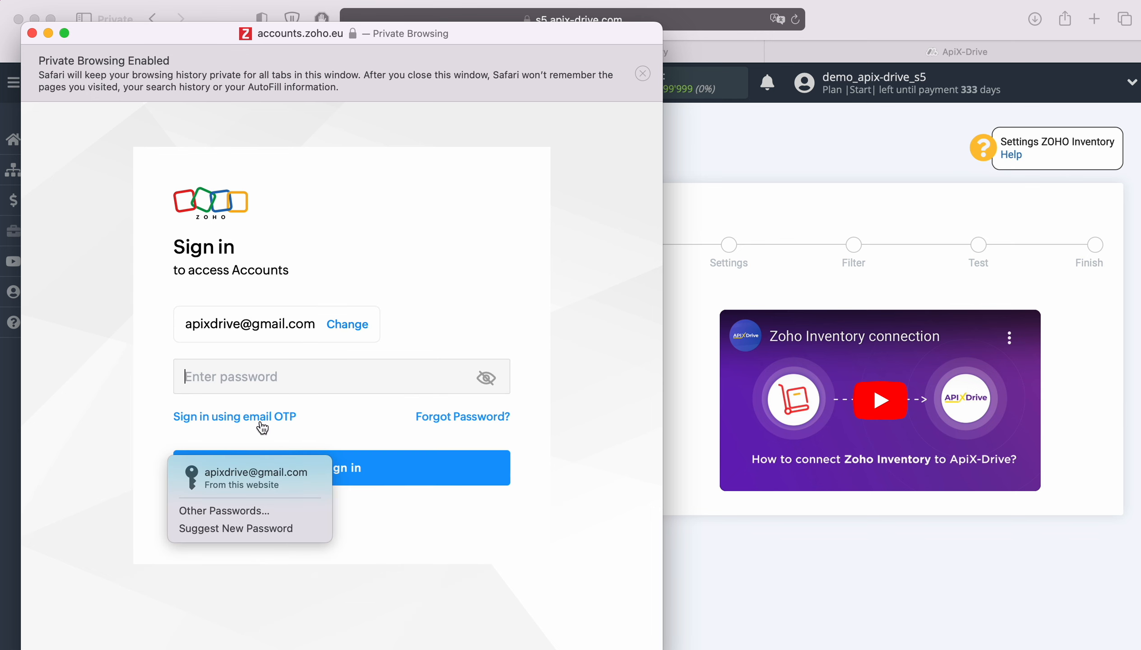
click(255, 476)
click(393, 473)
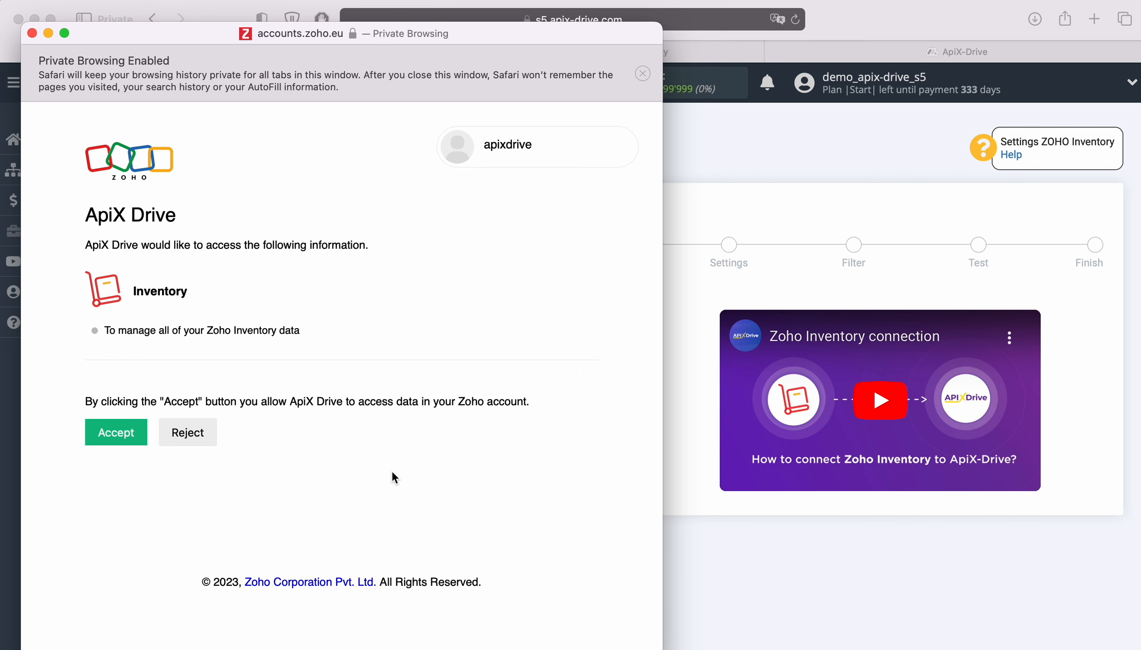
click(139, 432)
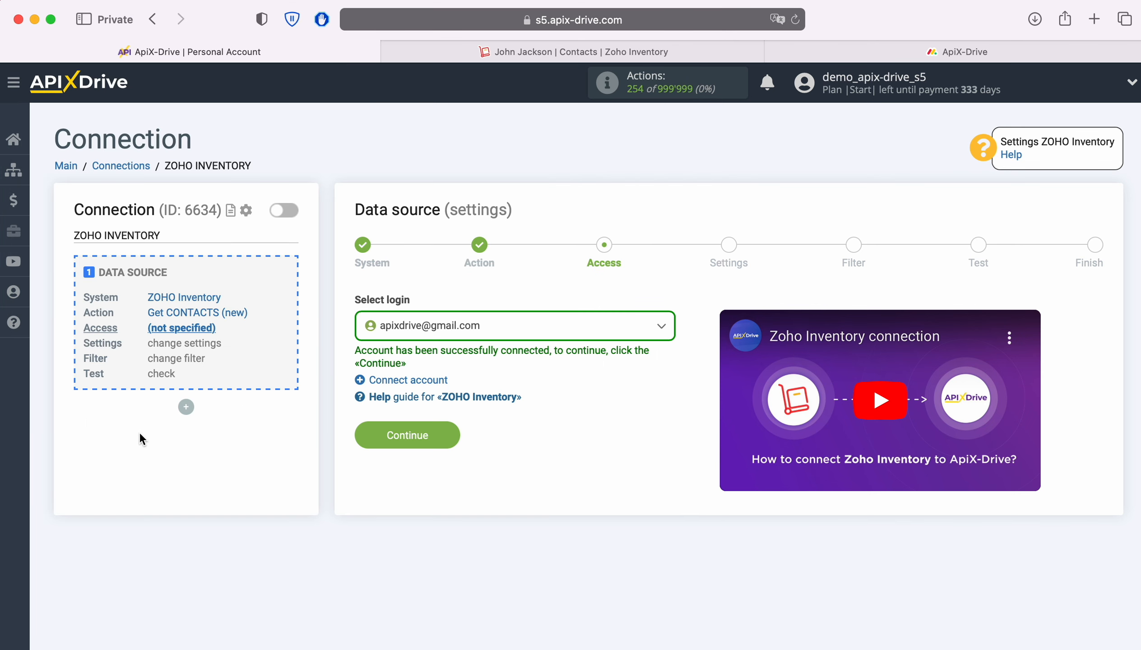
click(567, 336)
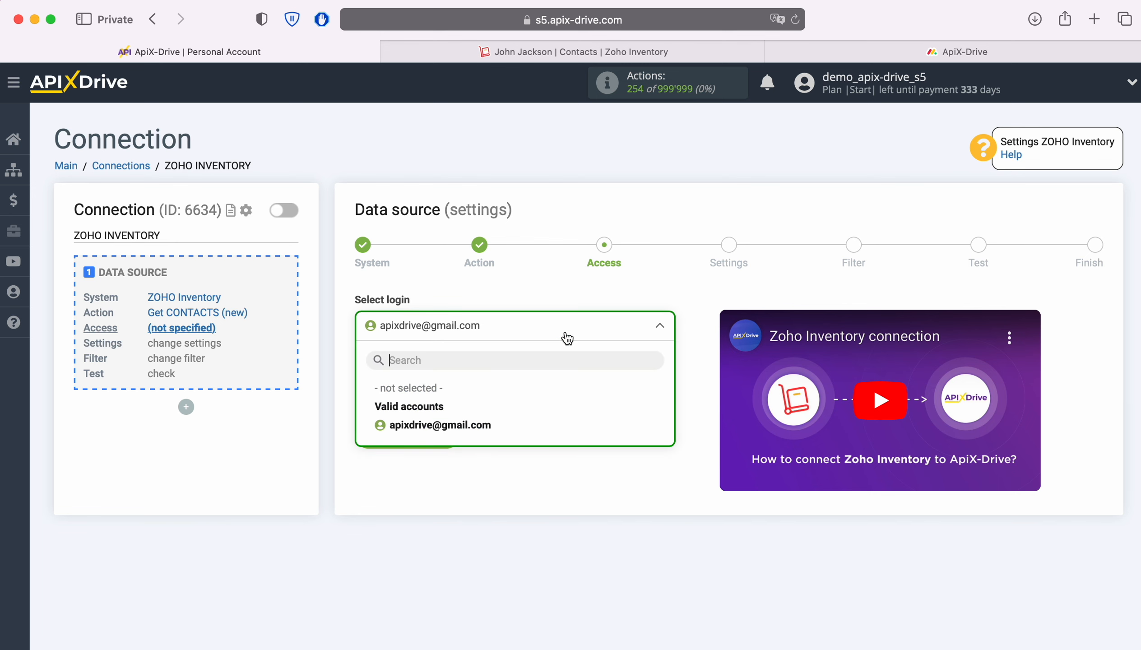
click(473, 424)
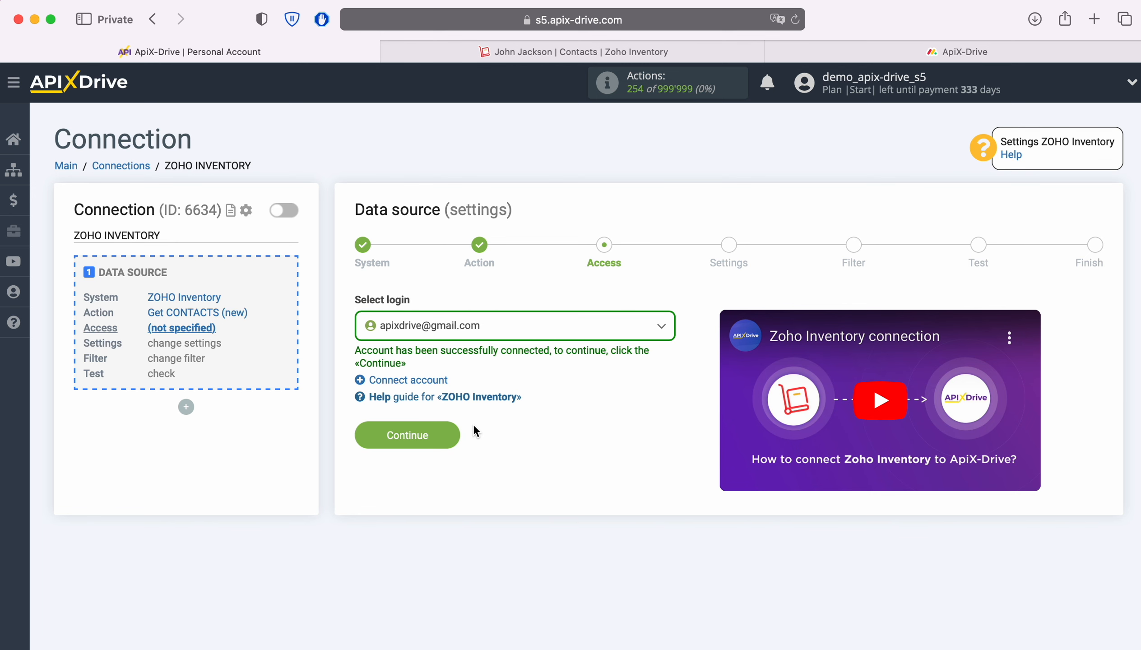
Pass the settings and filter steps unchanged, accept the test contact data, and start destination setup
click(455, 429)
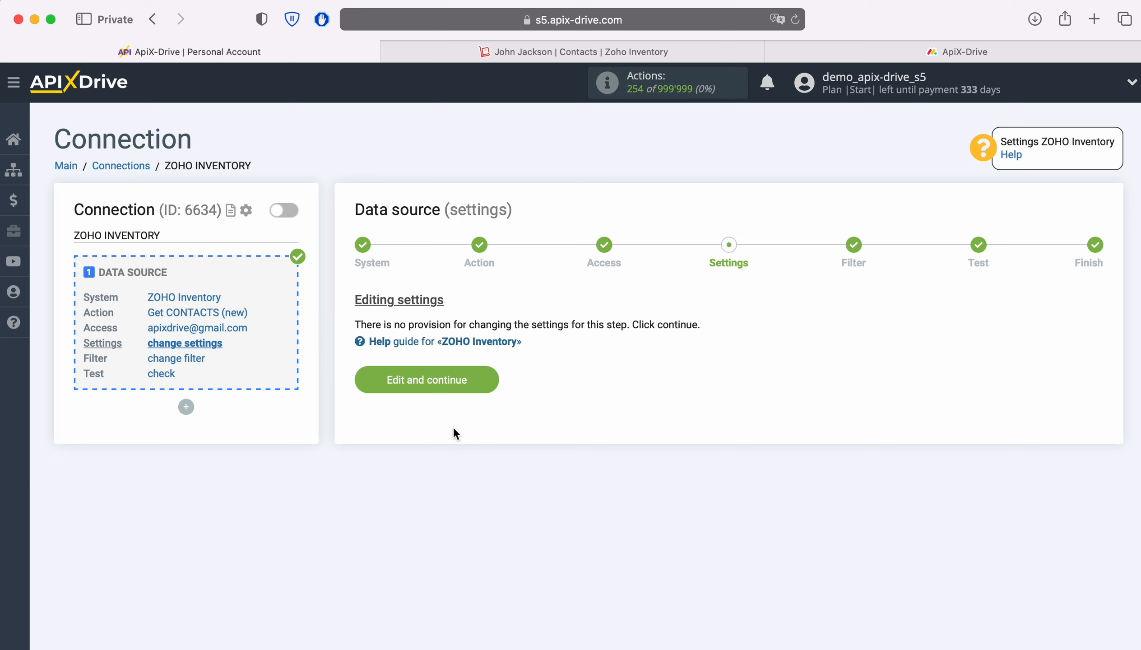
click(489, 375)
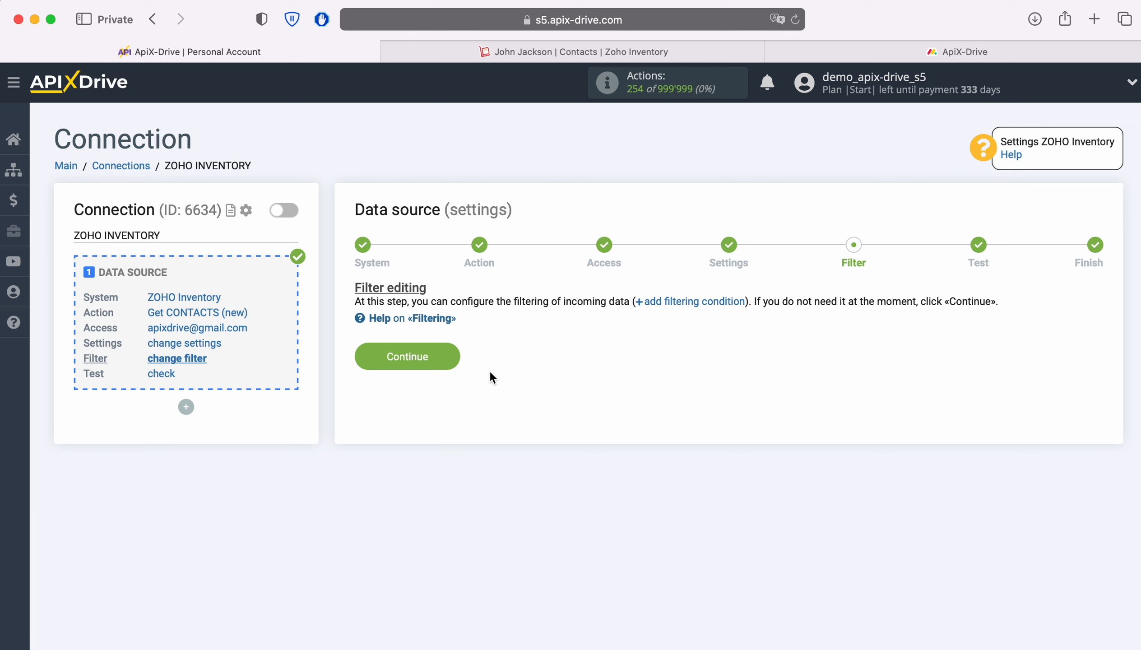
click(453, 356)
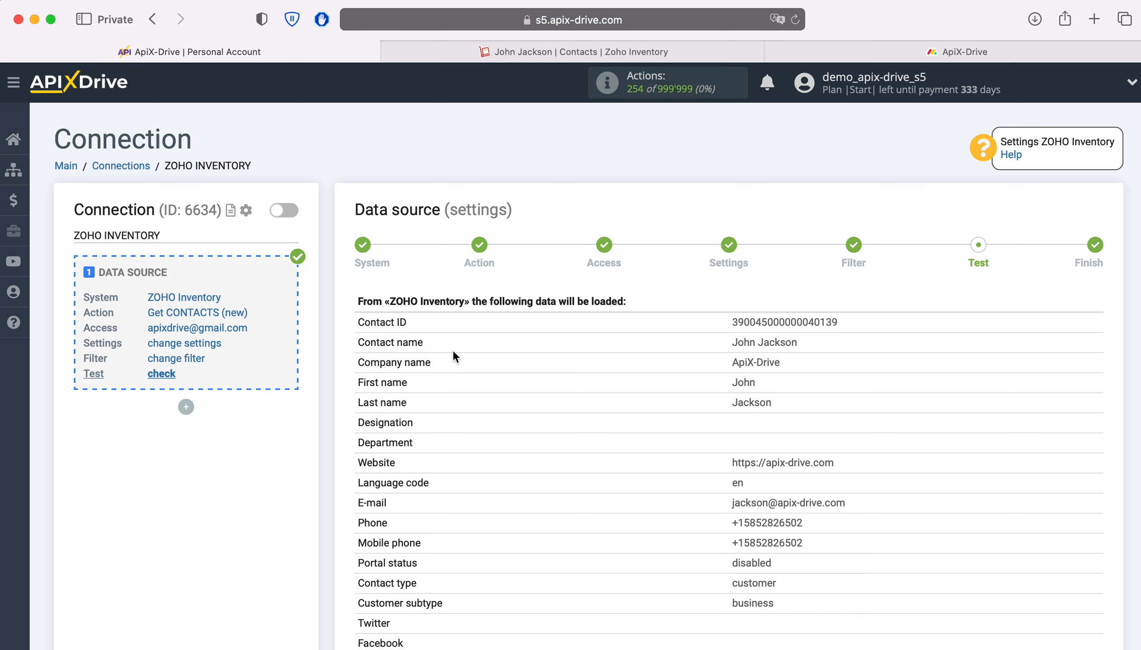
scroll(452, 353, down, 6)
scroll(453, 355, down, 7)
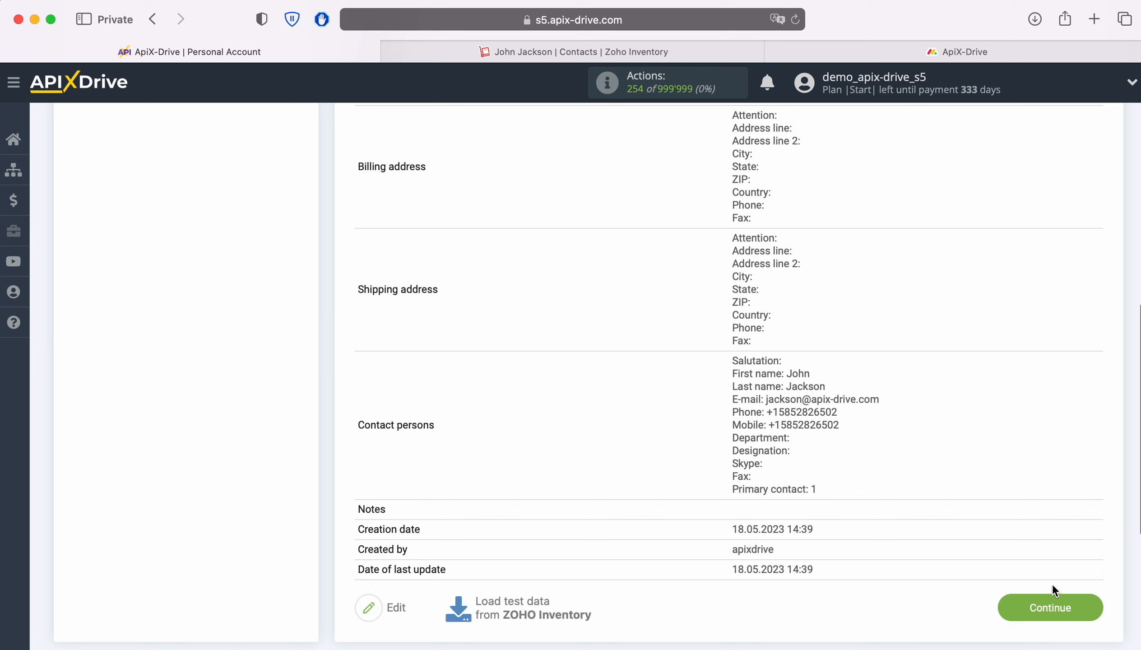
click(1093, 608)
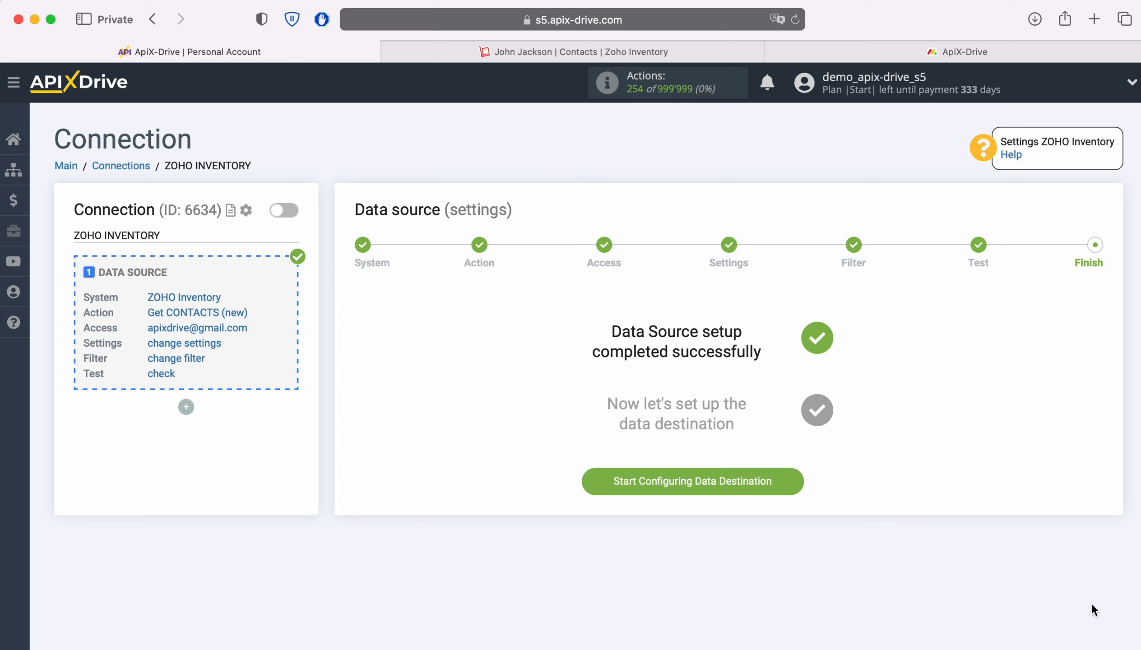
click(798, 474)
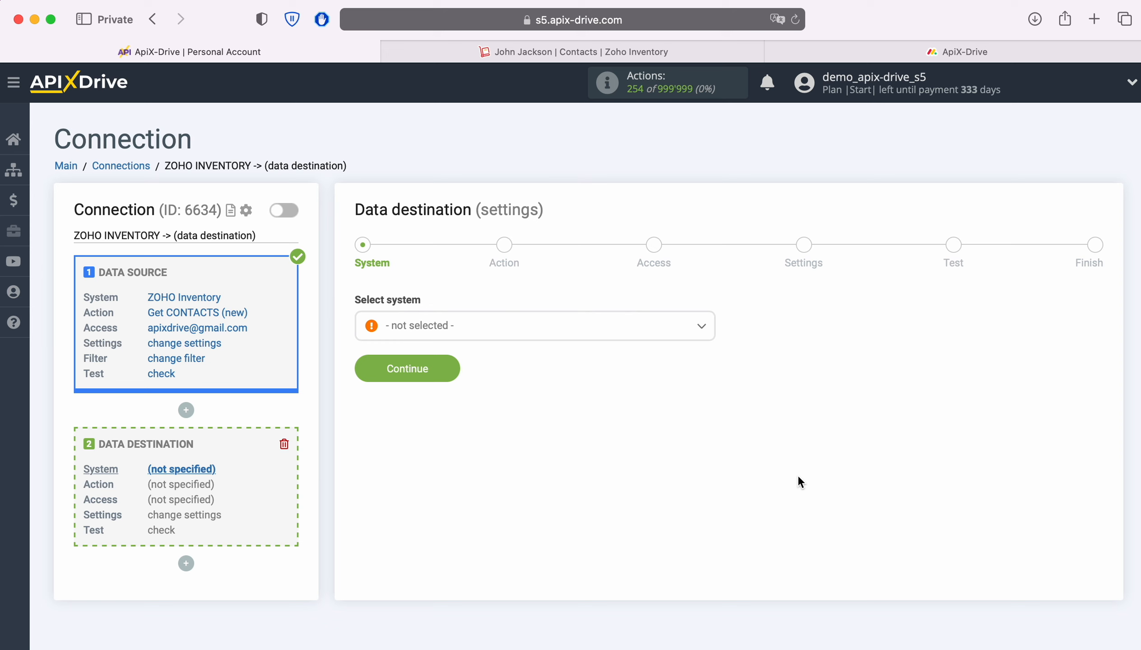
Select Monday.com as the destination system
click(535, 326)
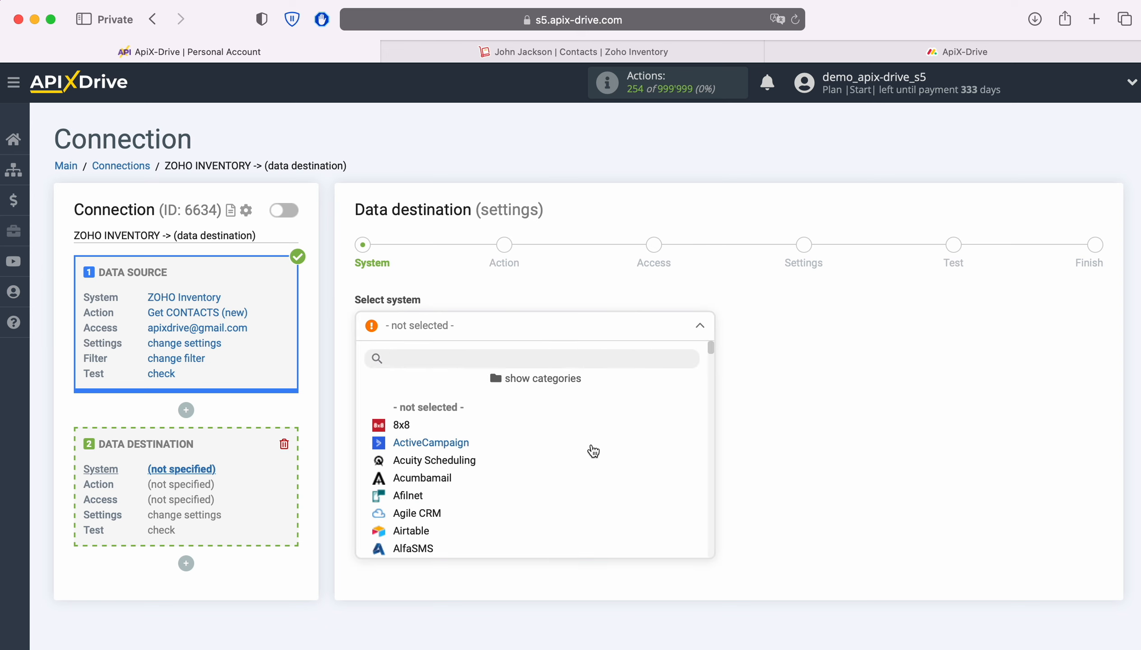
scroll(592, 451, down, 10)
scroll(592, 451, down, 15)
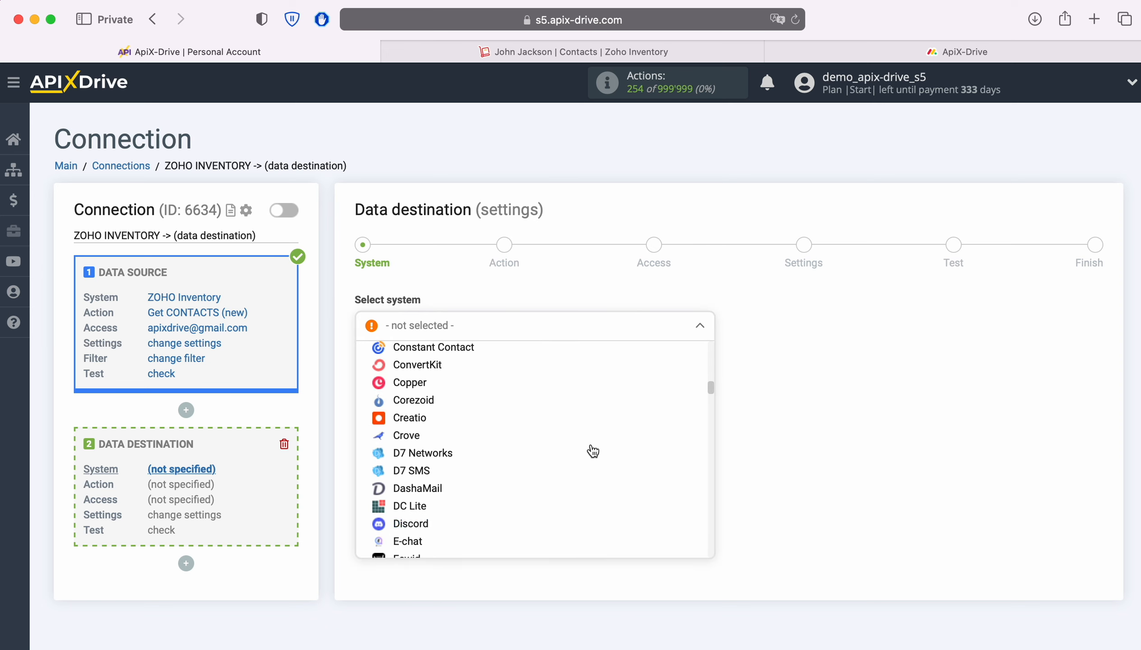
scroll(592, 451, down, 15)
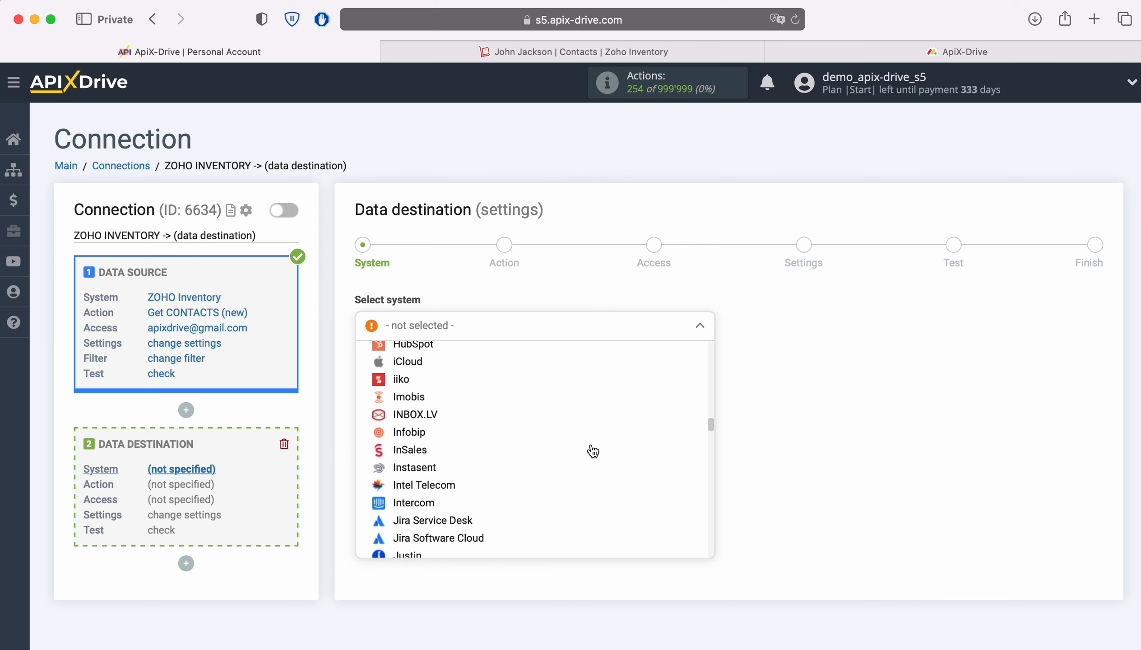
scroll(592, 451, down, 15)
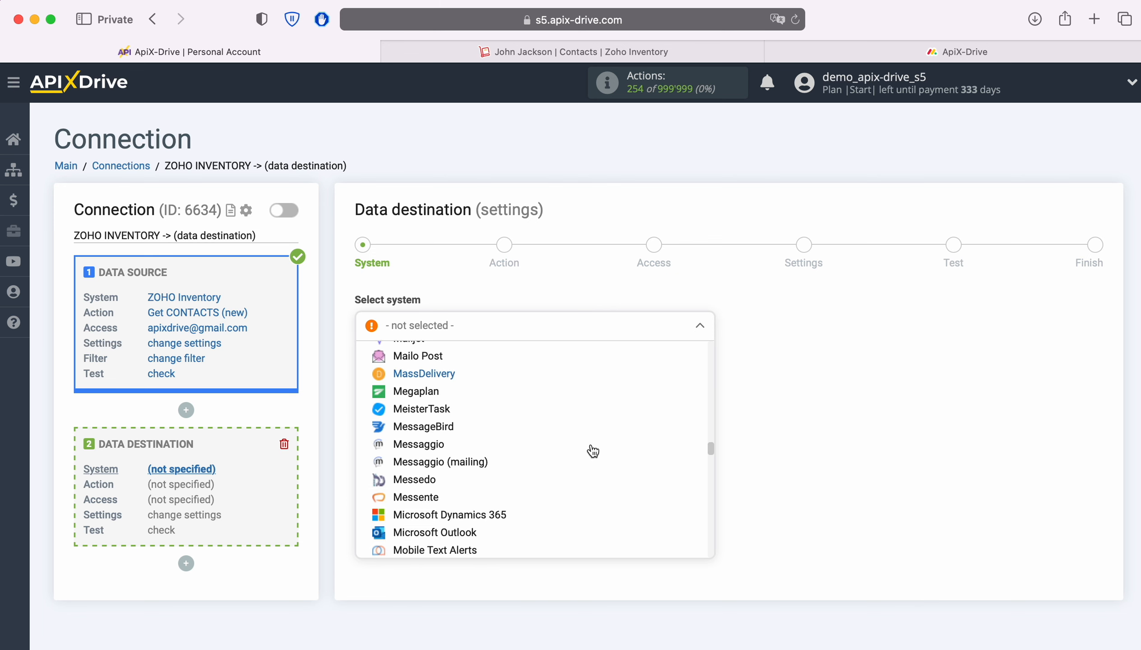
click(442, 444)
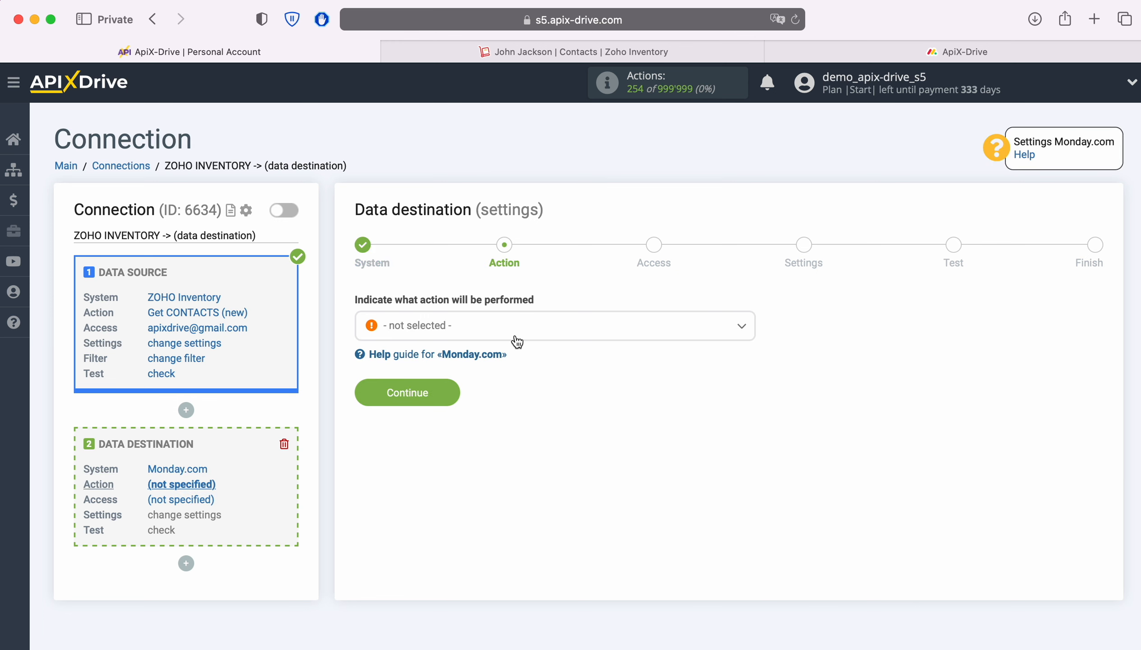
Set the Monday.com action to Create NOTE and bring up the account connection form
click(525, 331)
click(442, 405)
click(444, 404)
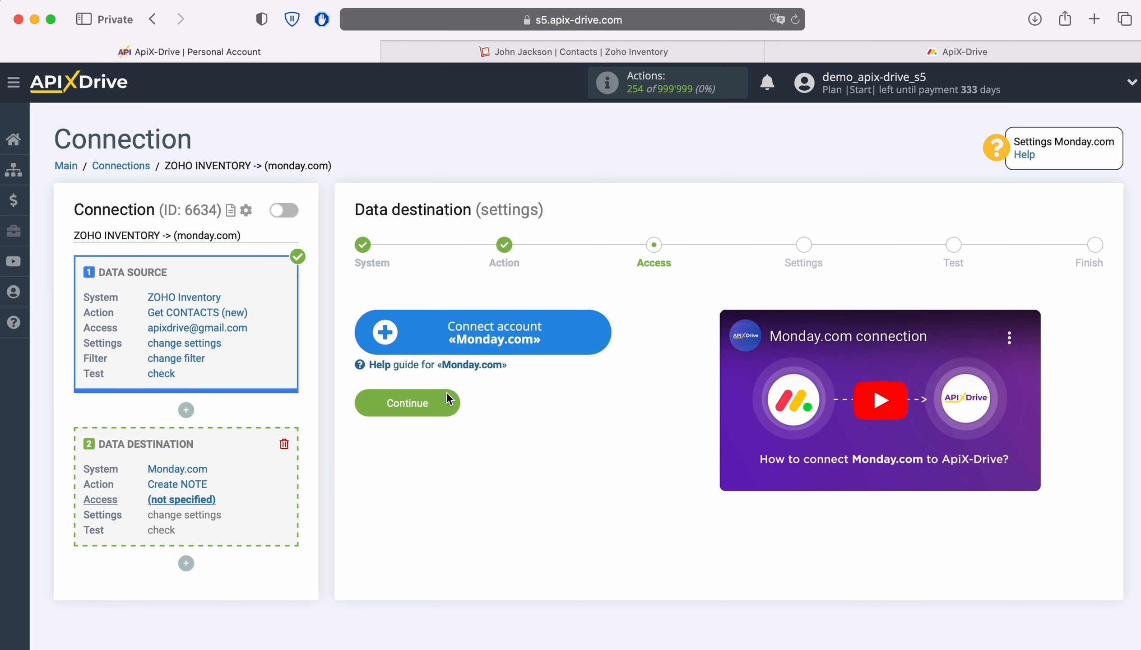
click(597, 332)
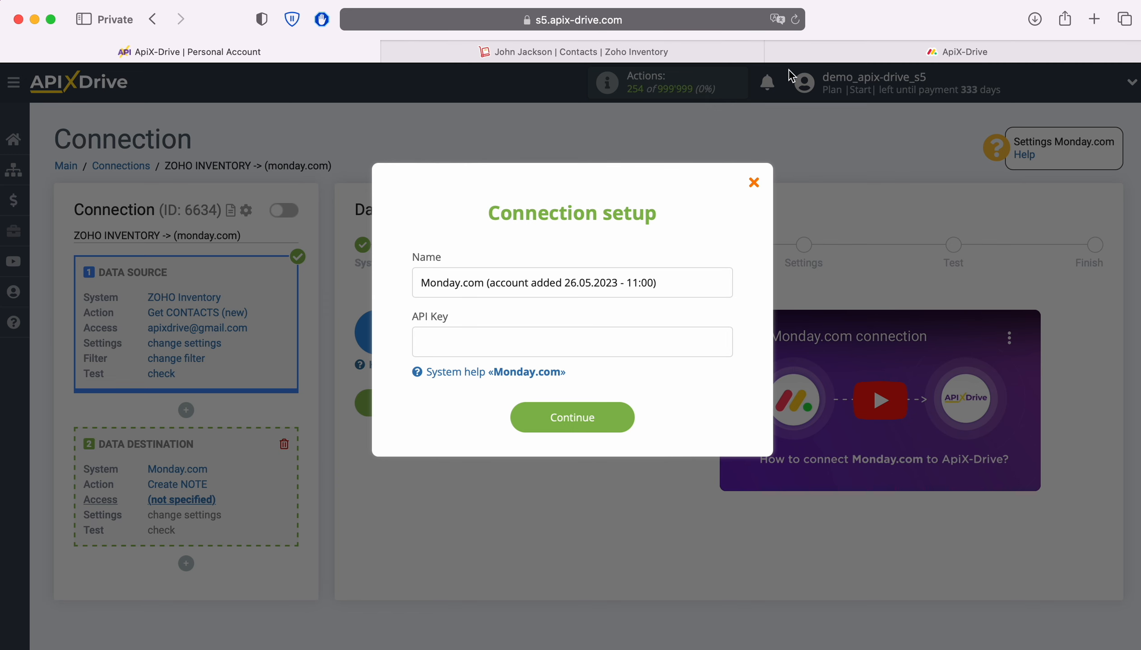
click(807, 52)
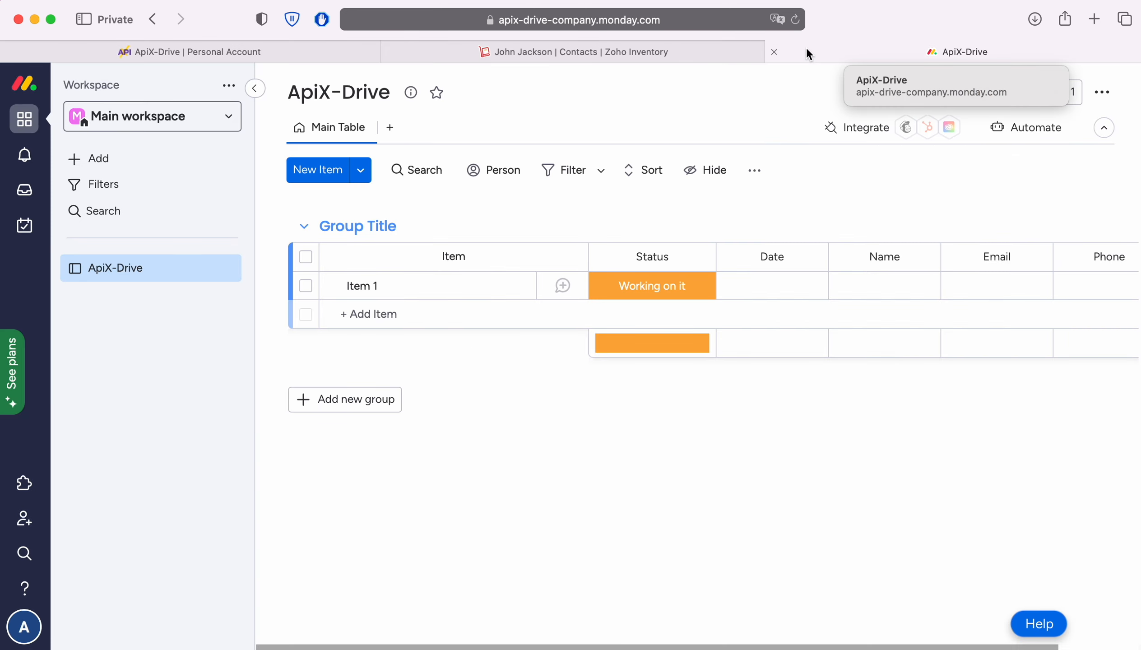
Reveal and copy the API token from Monday.com's Developer > My Access Tokens page
click(22, 629)
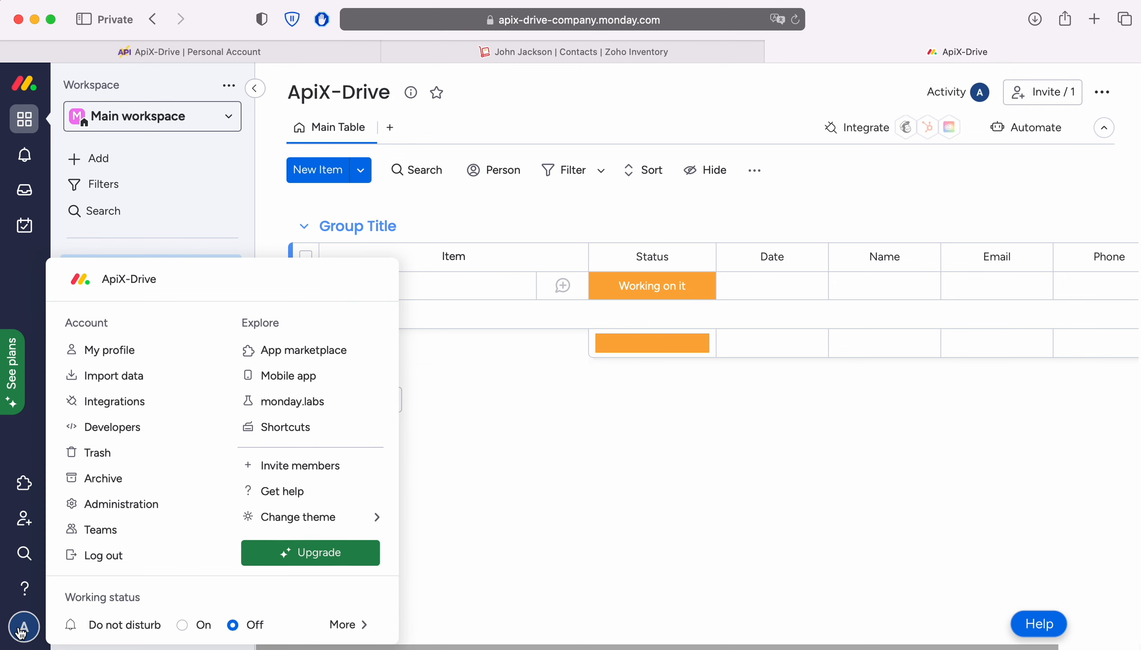
click(116, 431)
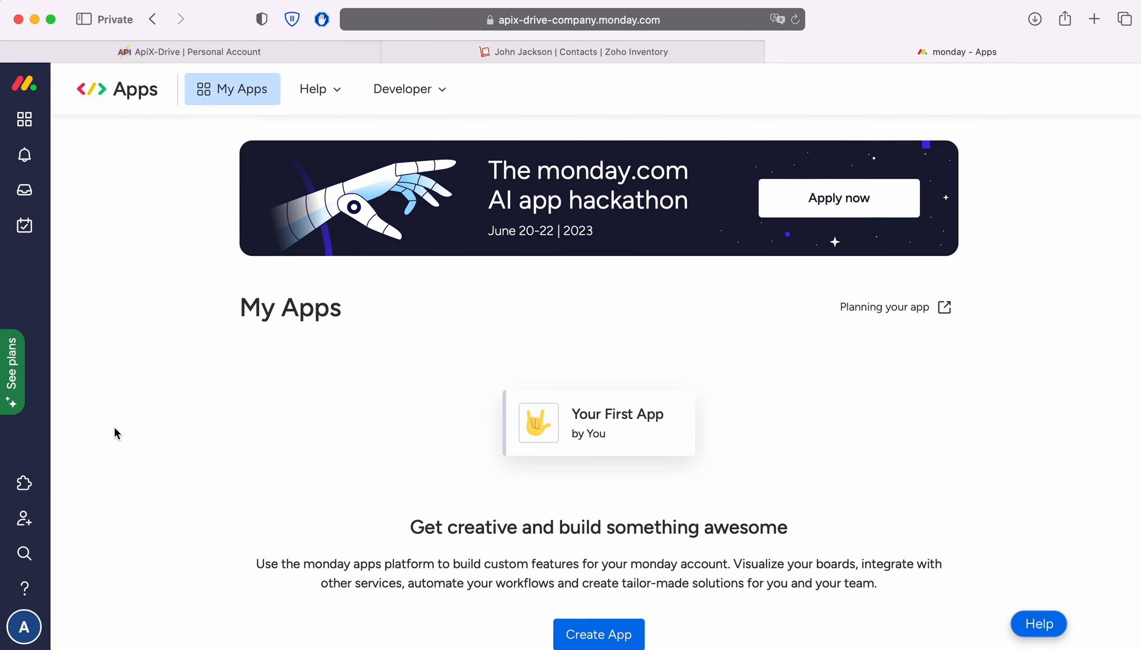
click(431, 91)
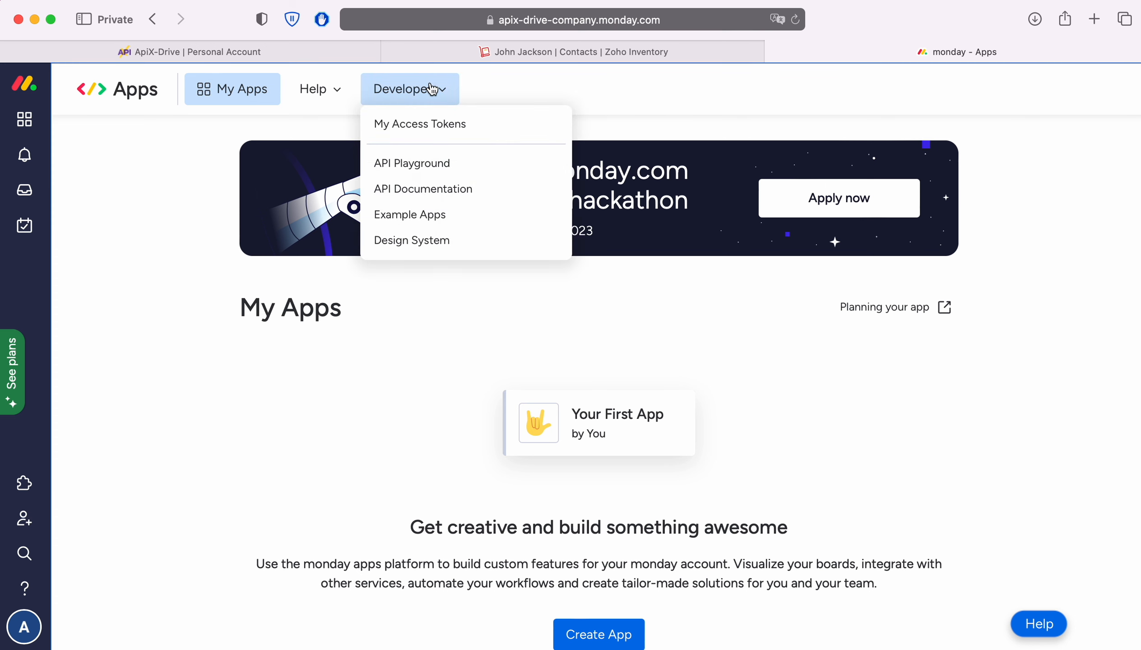
click(436, 126)
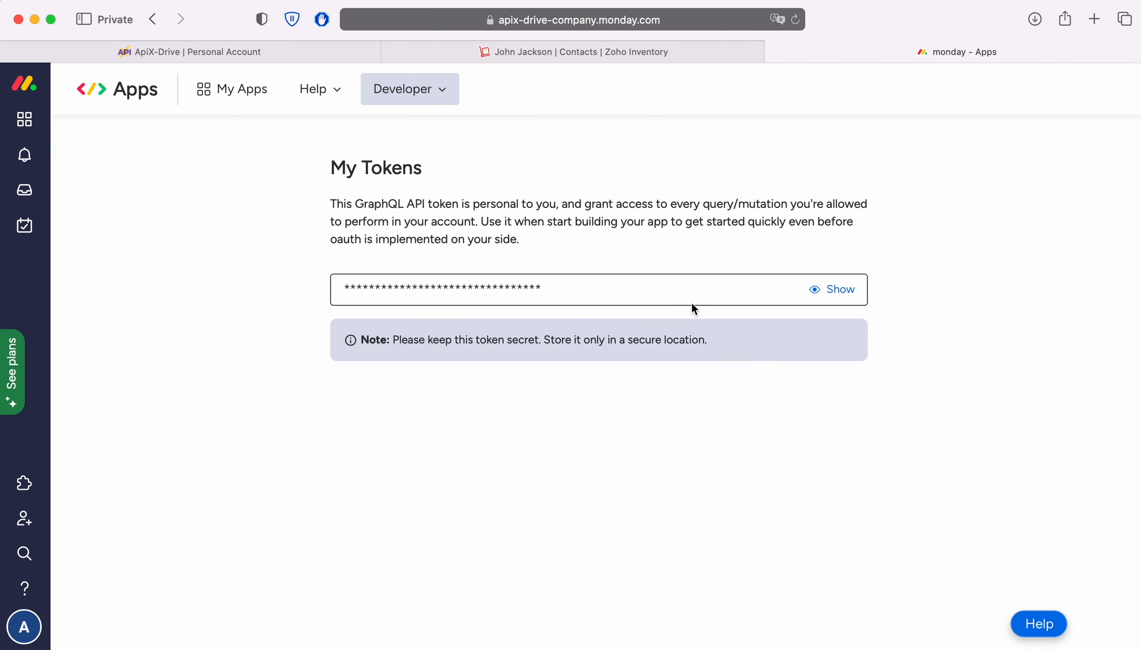
click(836, 292)
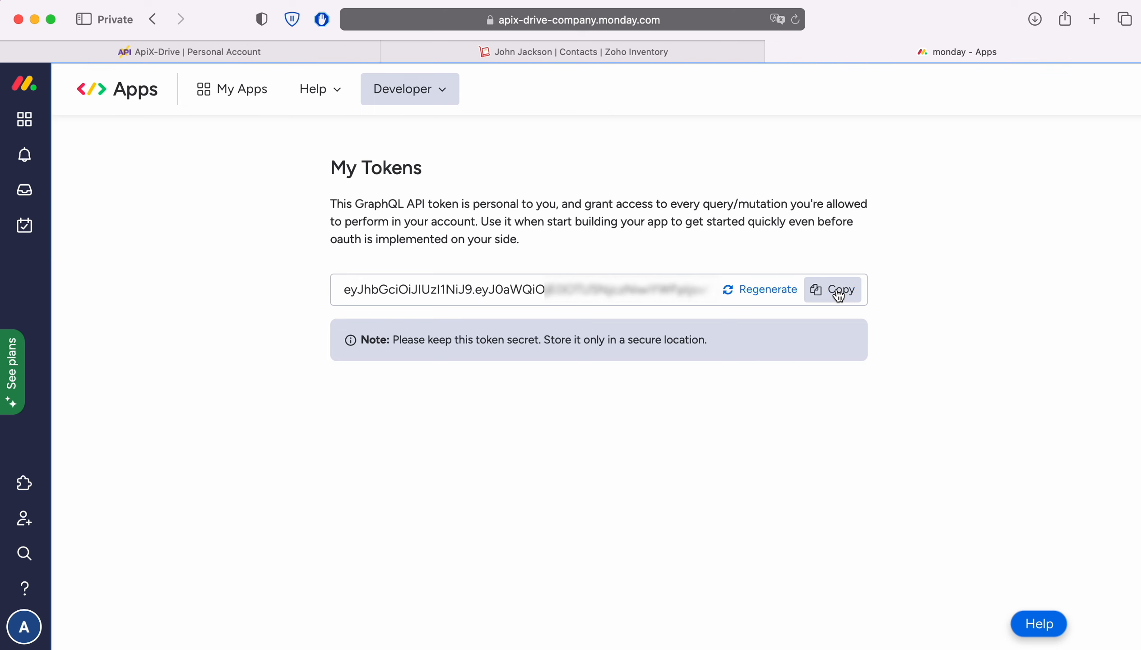
click(839, 295)
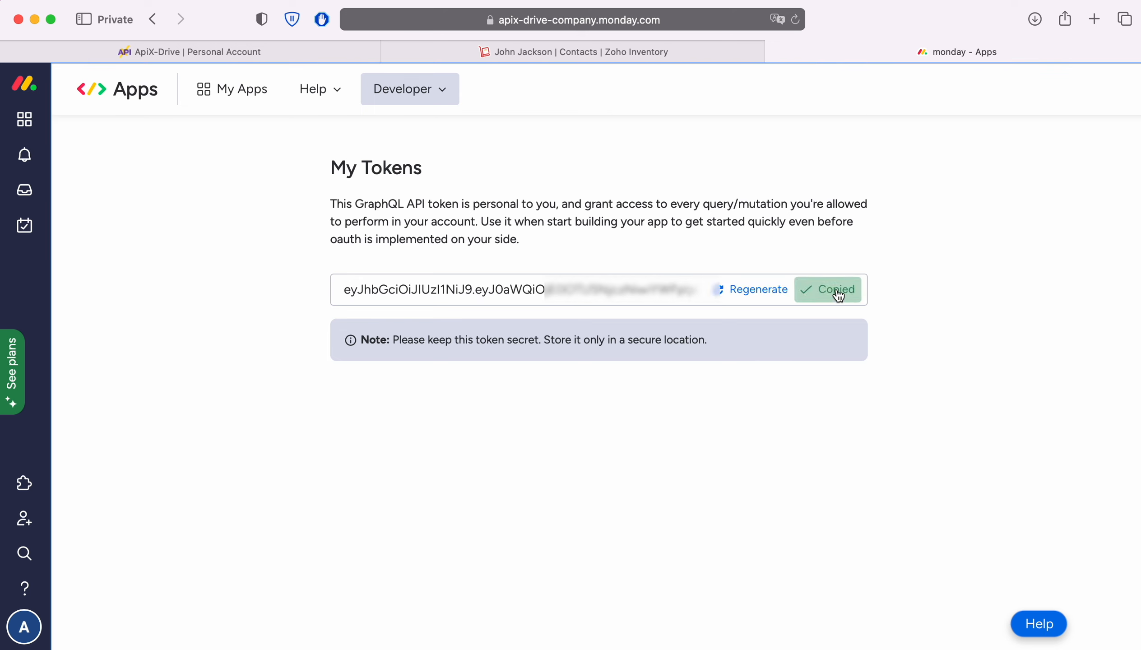
click(254, 52)
right_click(454, 343)
Paste the token as the API Key, save the Monday.com account, and select it as login
click(468, 389)
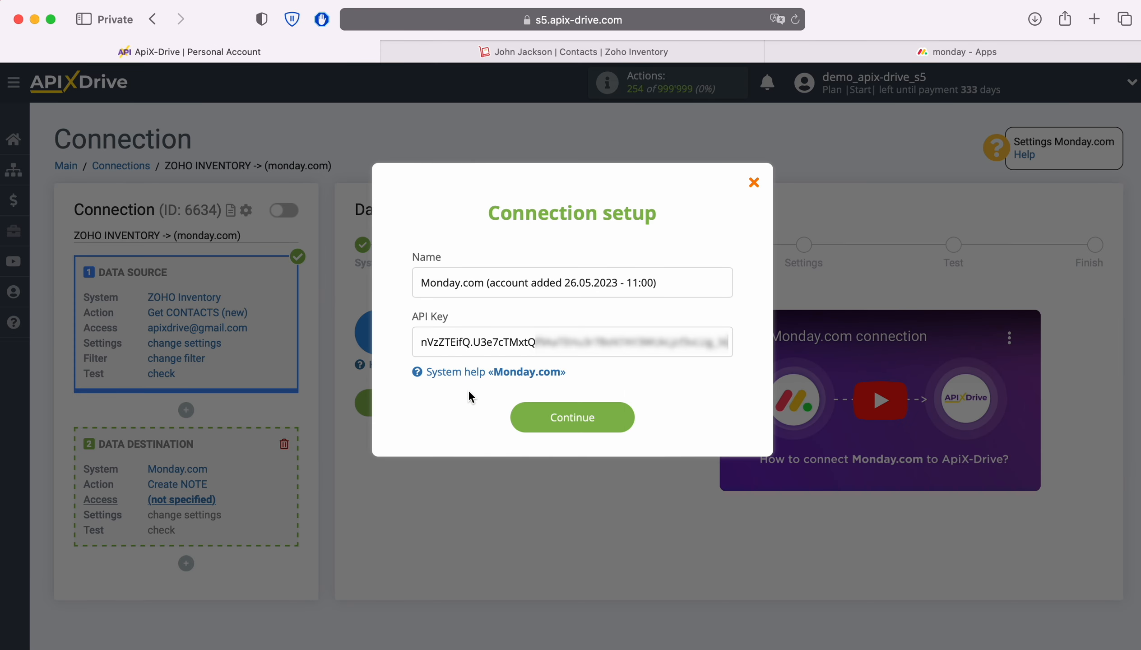
click(628, 416)
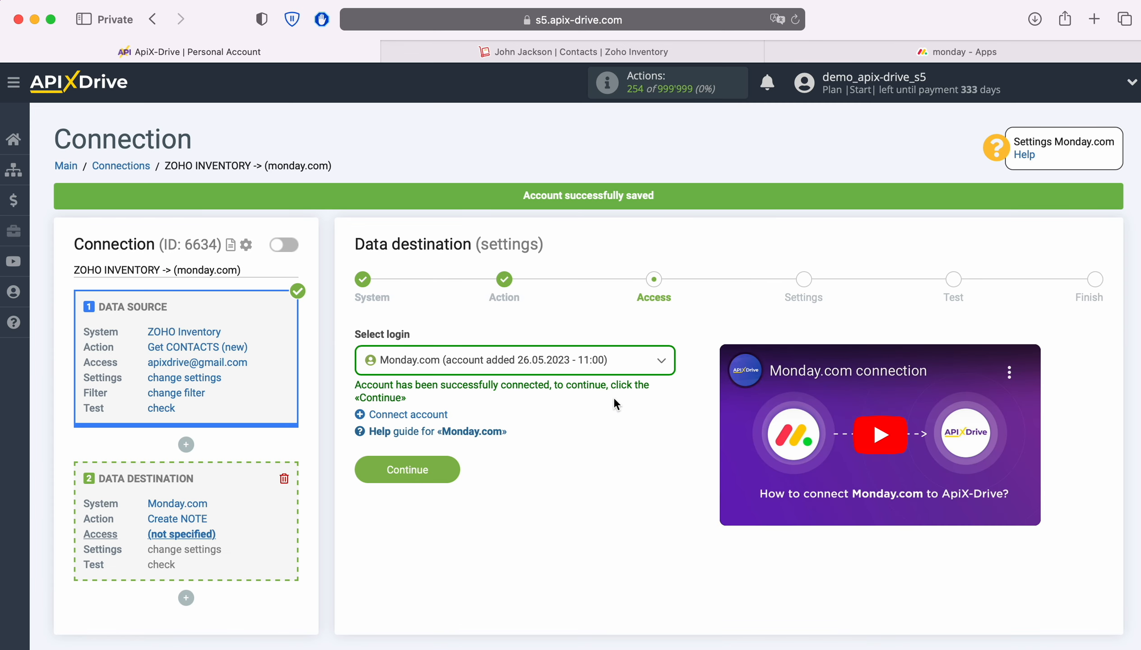
click(605, 364)
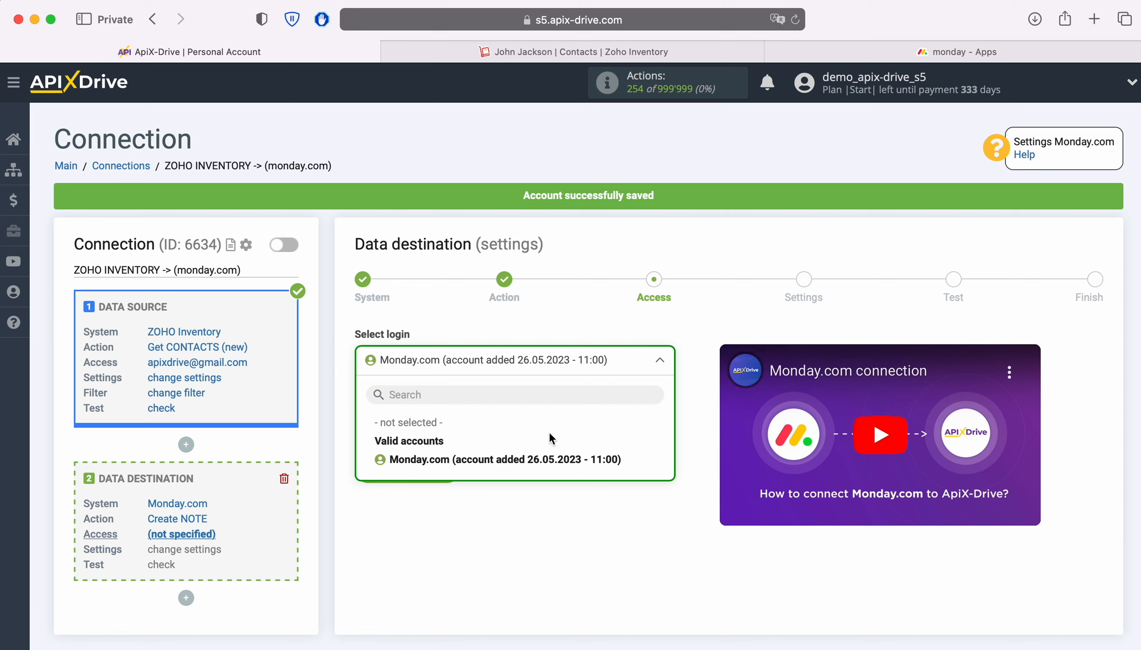
click(527, 459)
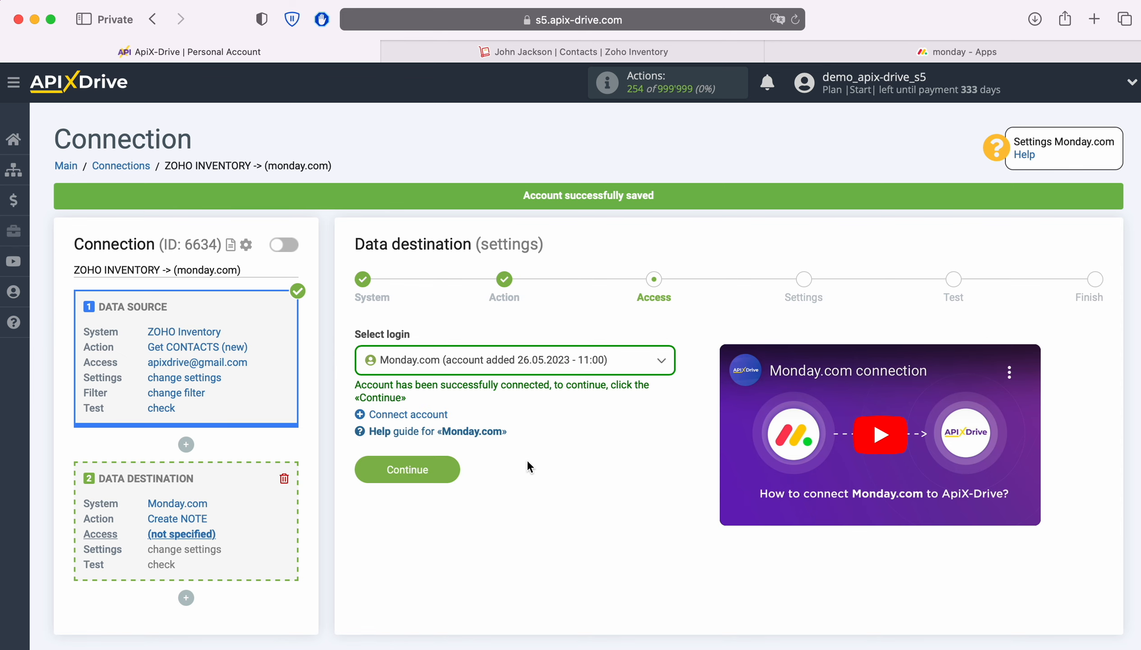
click(454, 465)
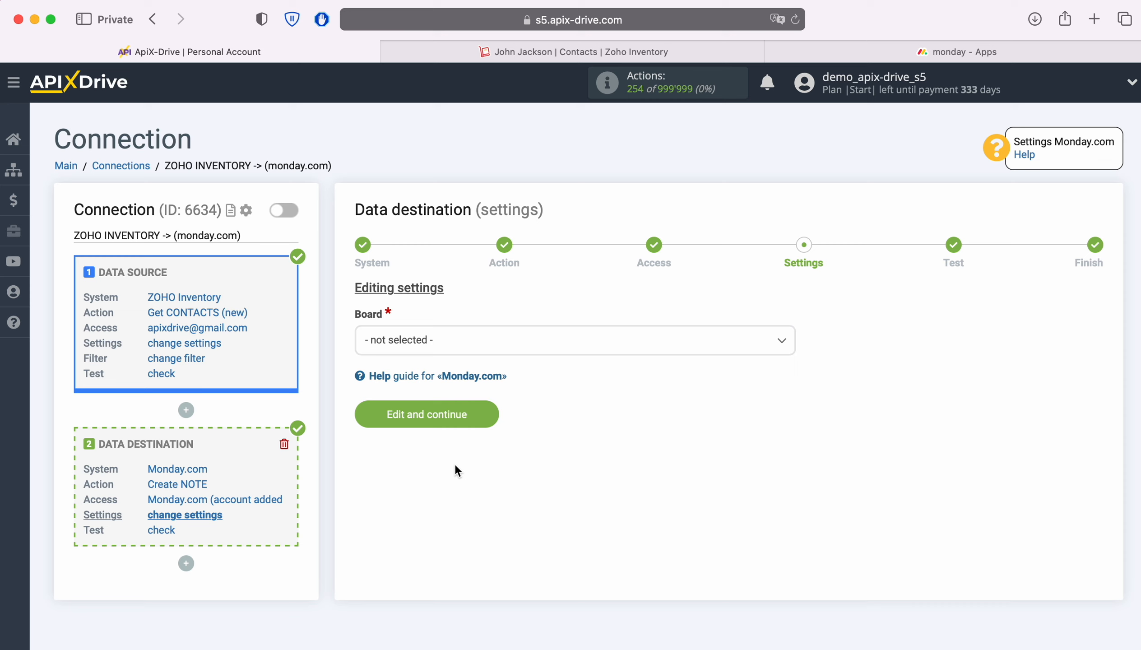
Choose the ApiX-Drive board and the Group Title group for the note
click(481, 339)
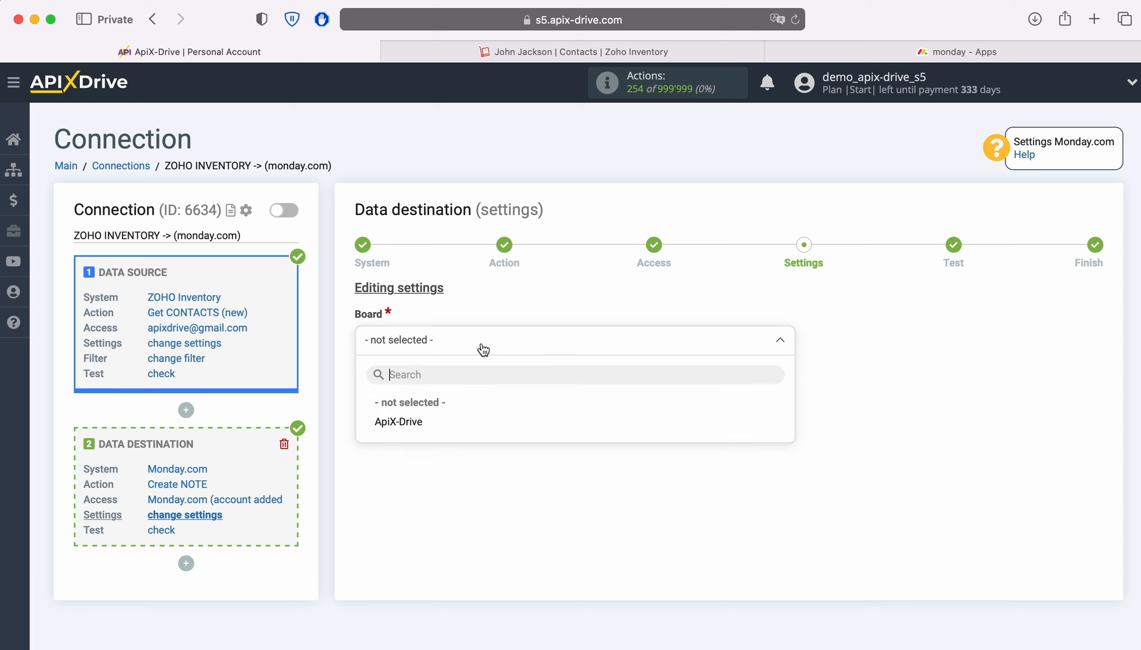
click(399, 422)
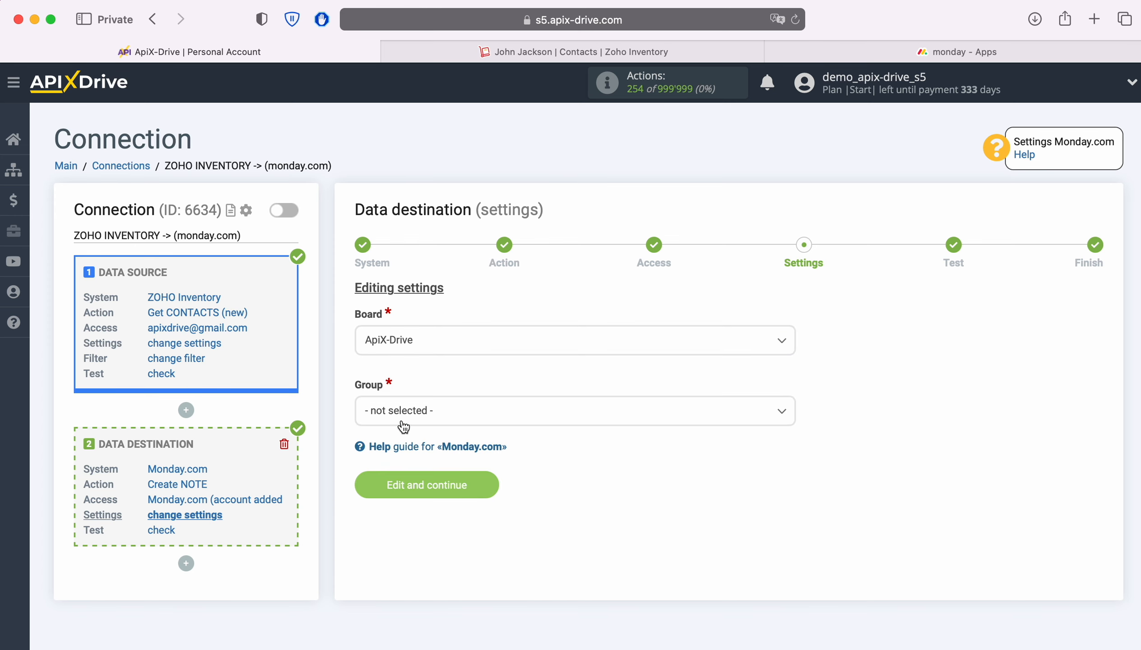
click(471, 418)
click(412, 491)
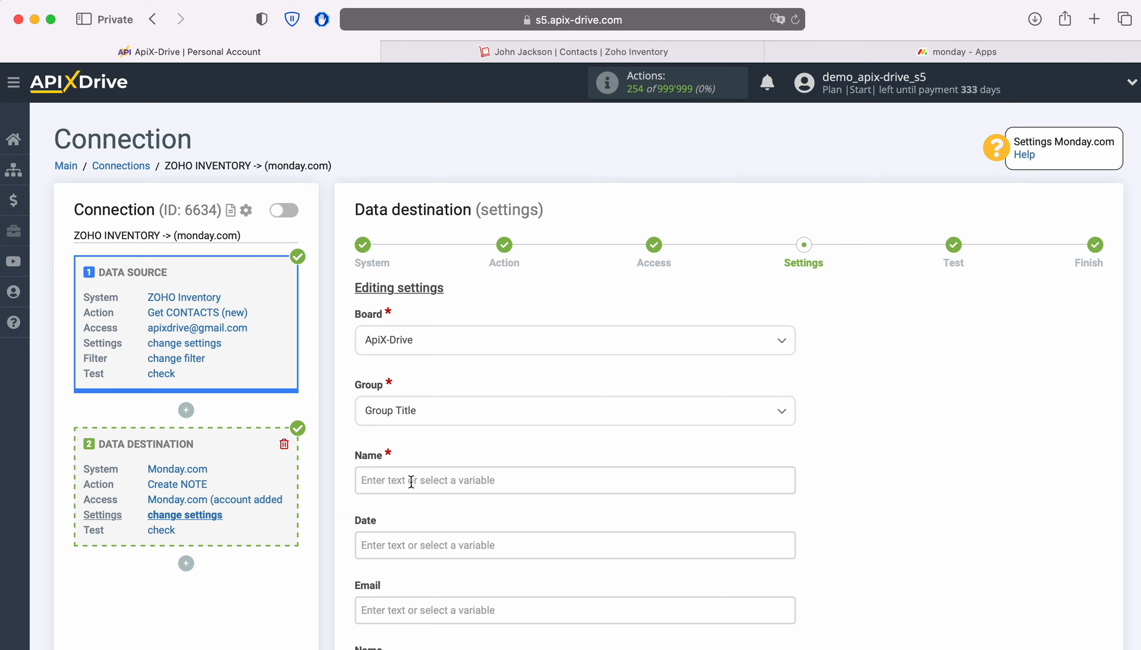
Set Name to 'New Contact from Zoho Inventory' followed by the Zoho contact name variable
click(410, 480)
scroll(410, 480, down, 5)
scroll(682, 401, down, 1)
scroll(681, 397, down, 5)
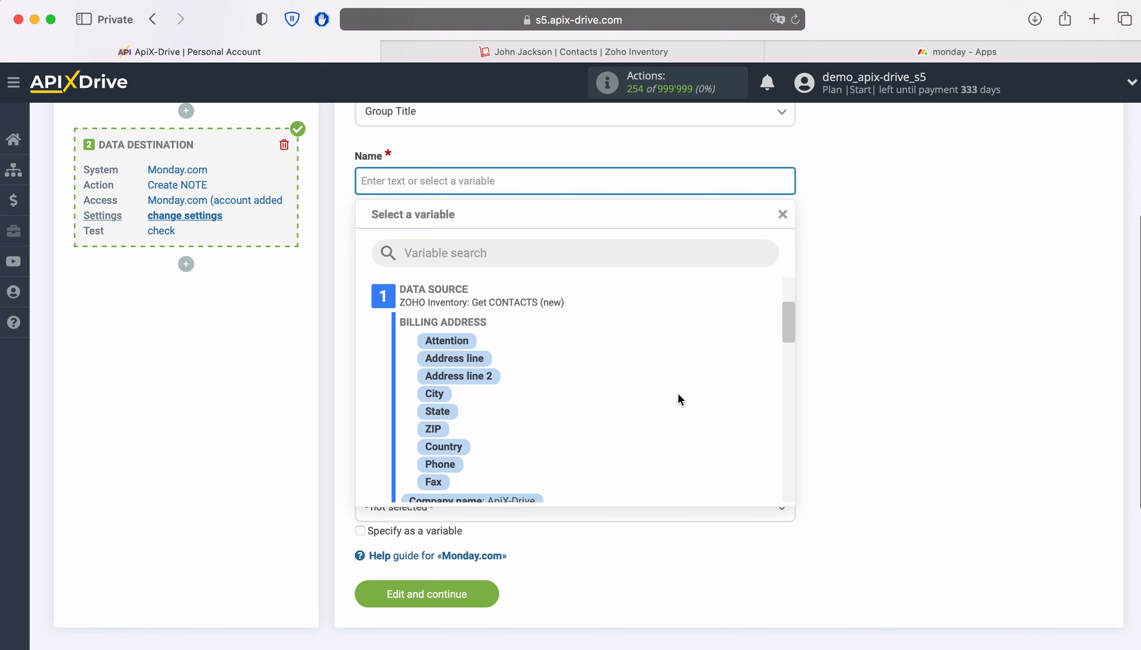
click(529, 471)
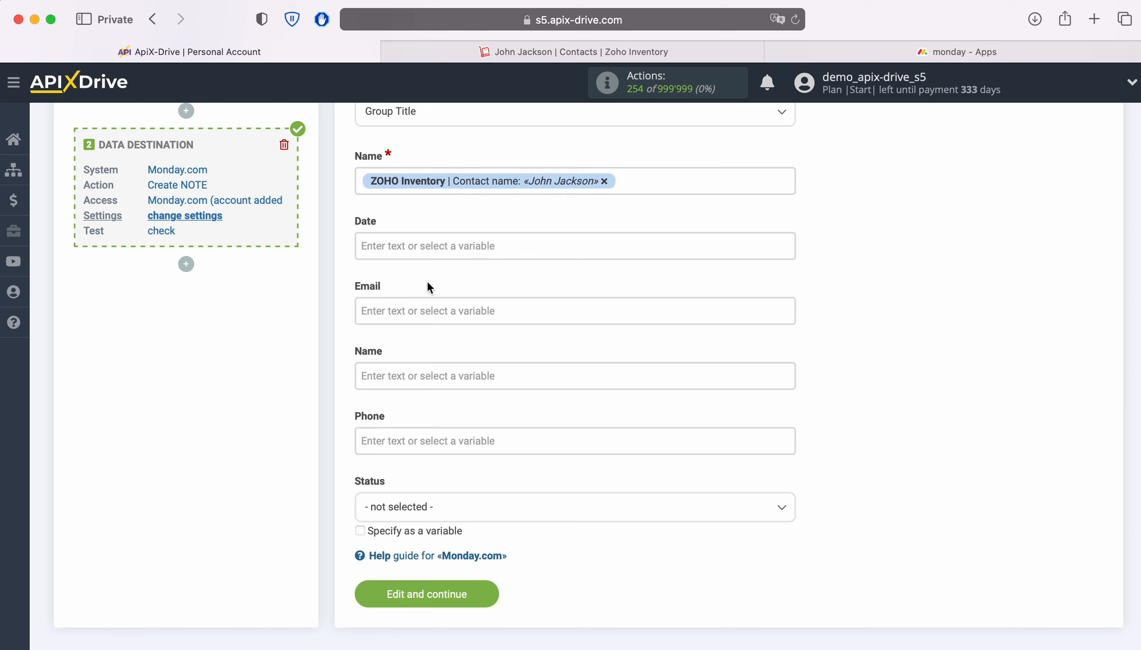
click(361, 189)
text(New Contact)
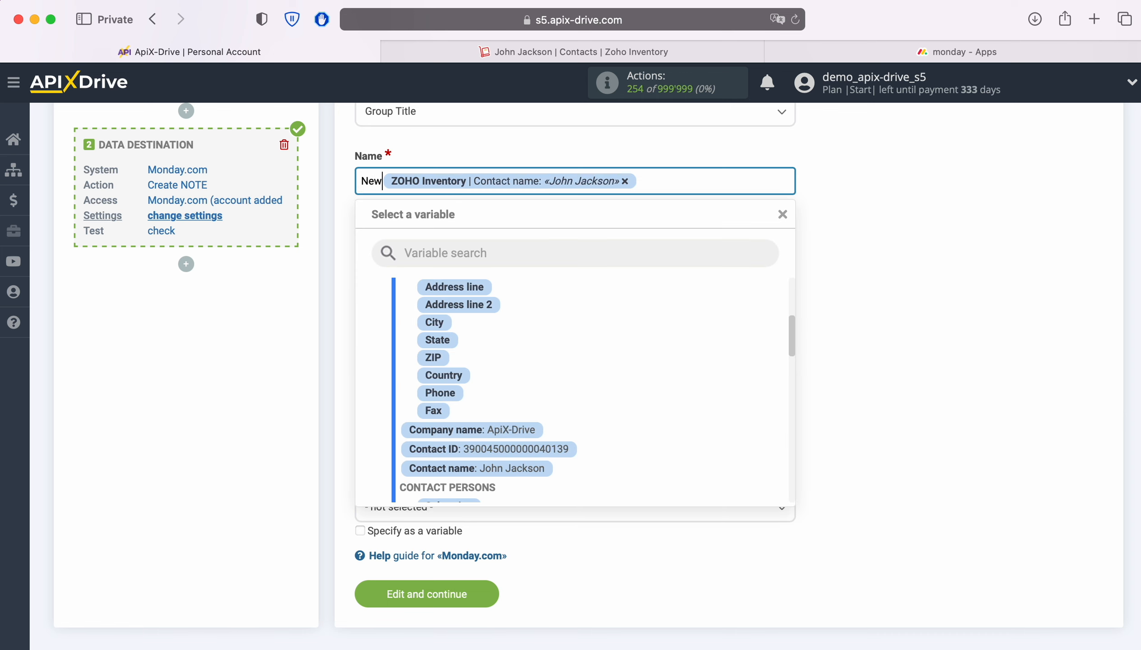
text( from Z)
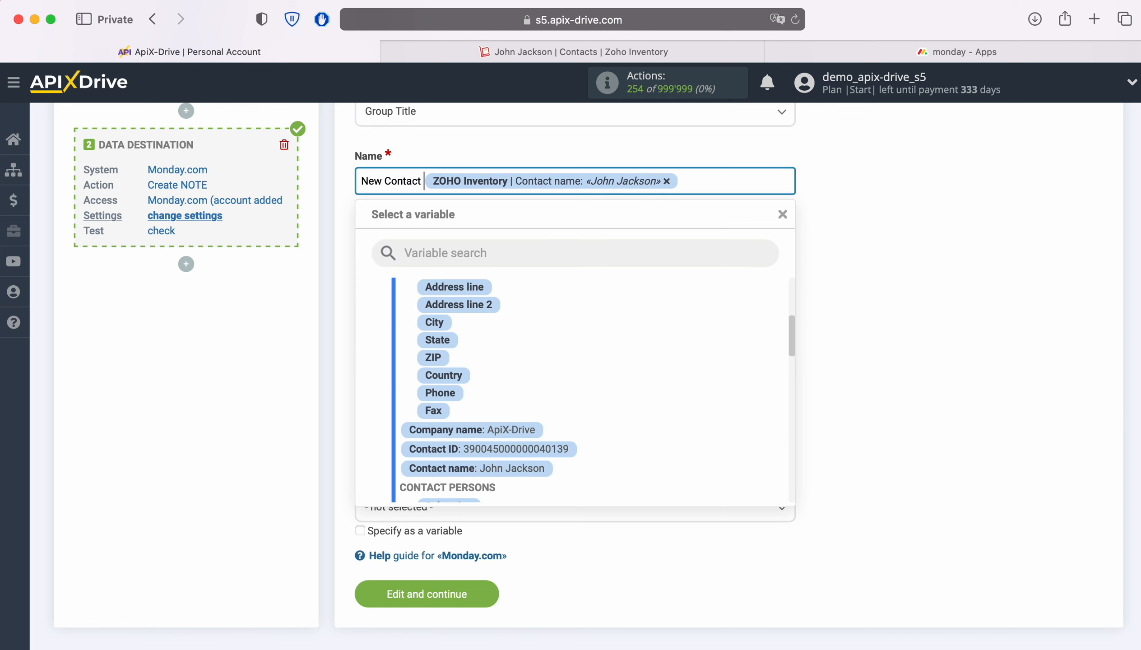
text(oho)
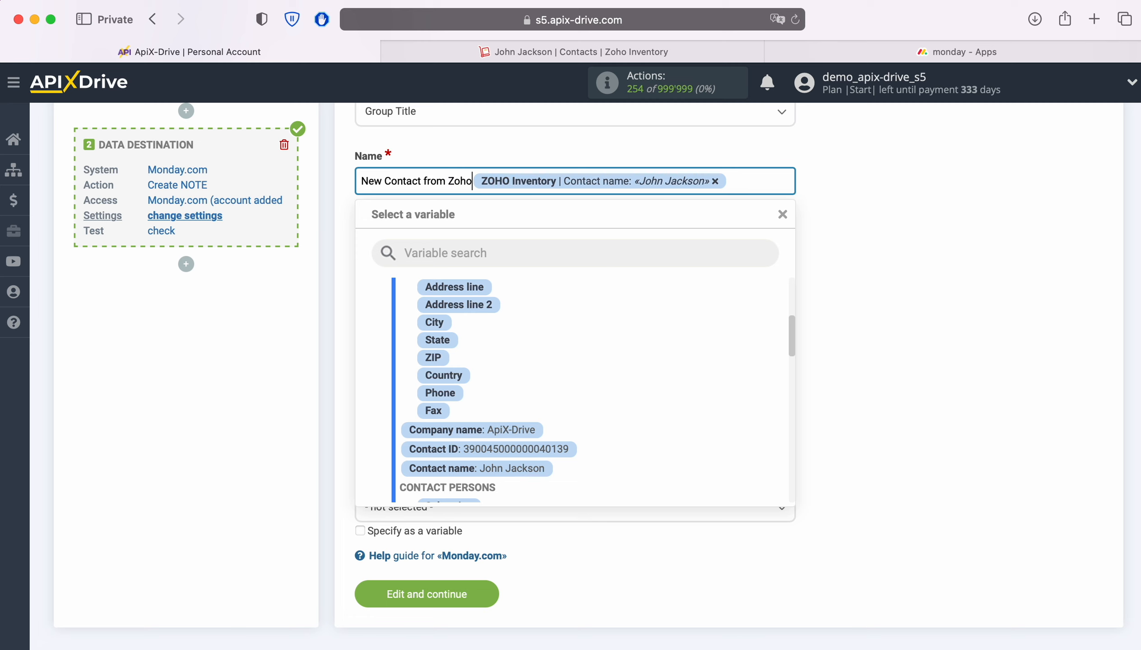
text( Inventory)
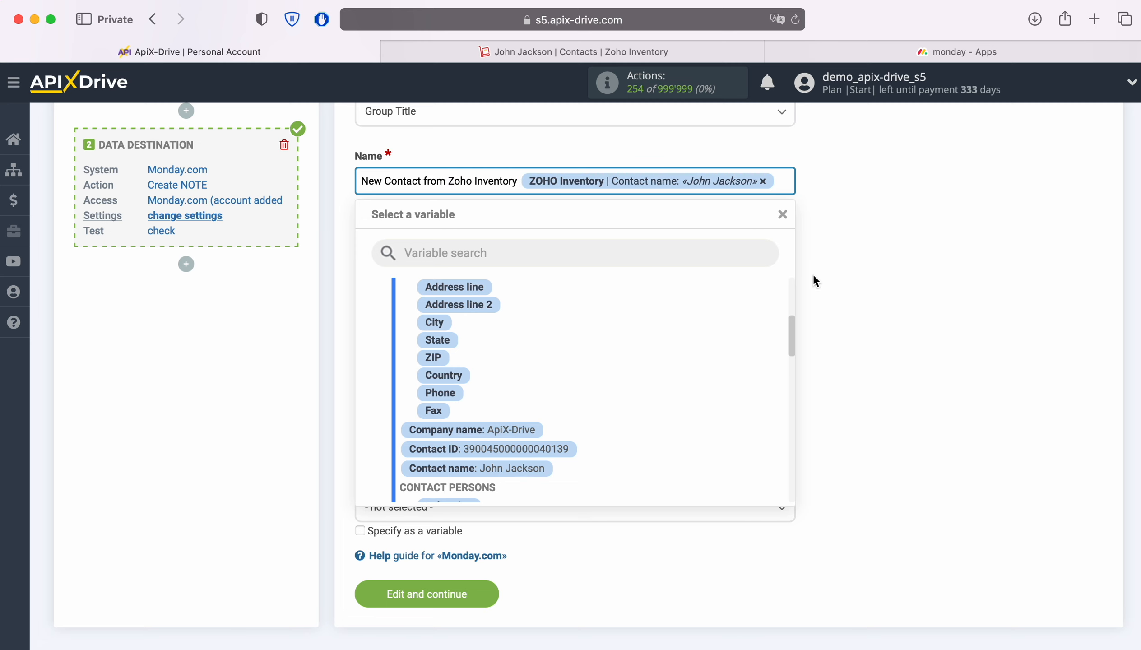
click(968, 282)
Map Zoho's Creation date to Date and E-mail to Email
click(451, 249)
scroll(648, 409, down, 3)
scroll(683, 394, down, 6)
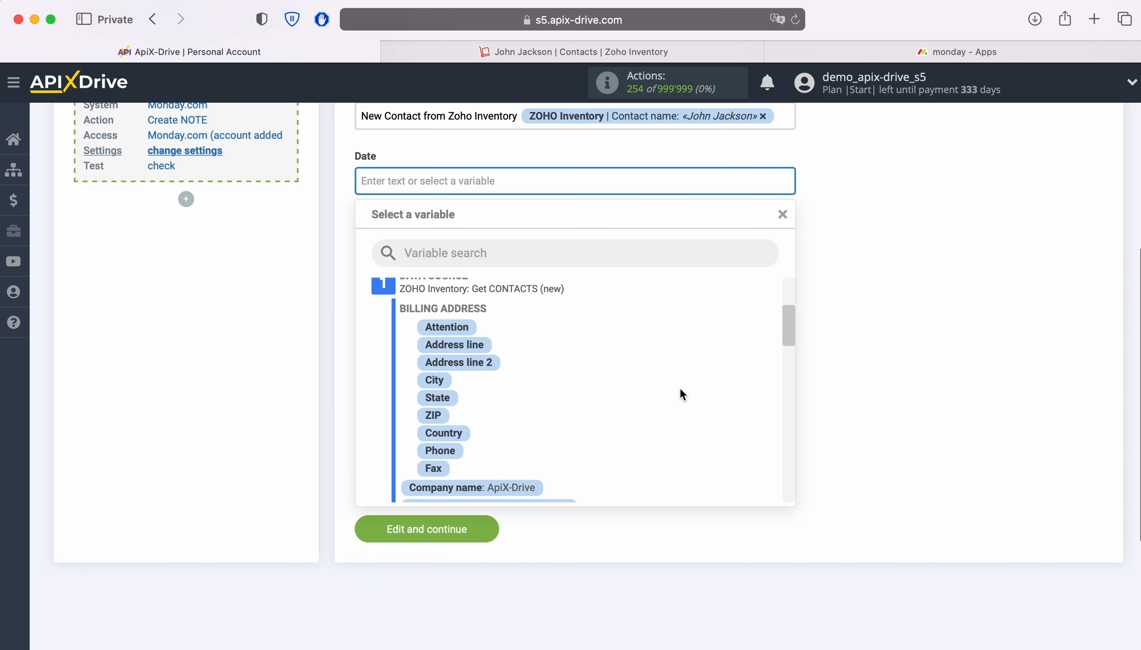
scroll(676, 384, down, 5)
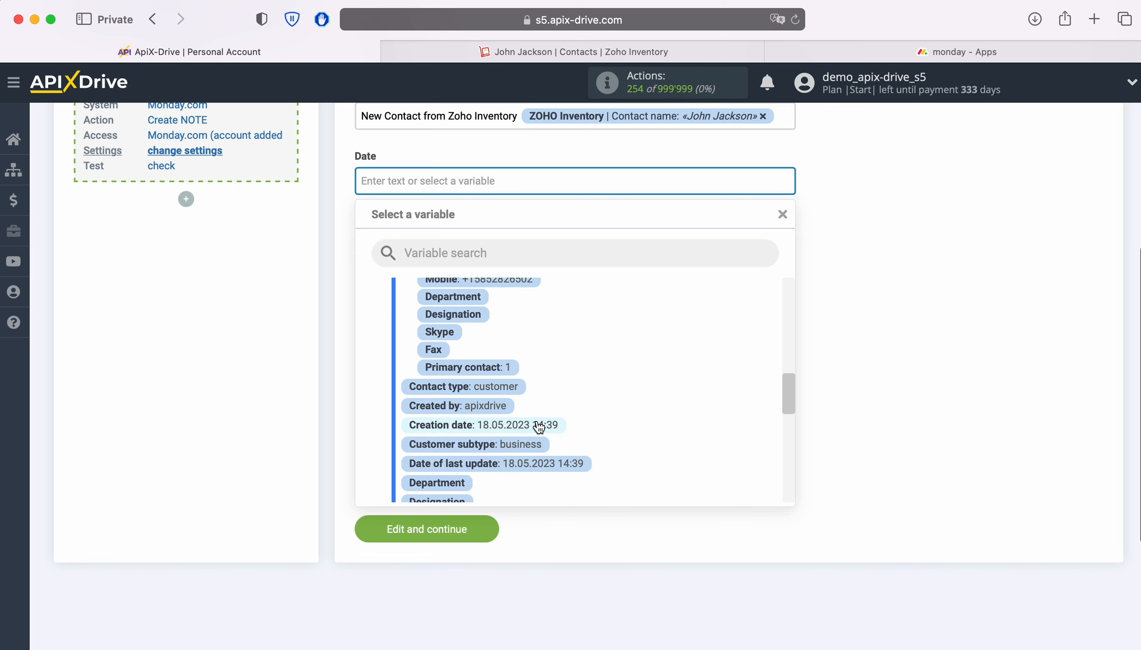
click(540, 425)
scroll(669, 393, down, 5)
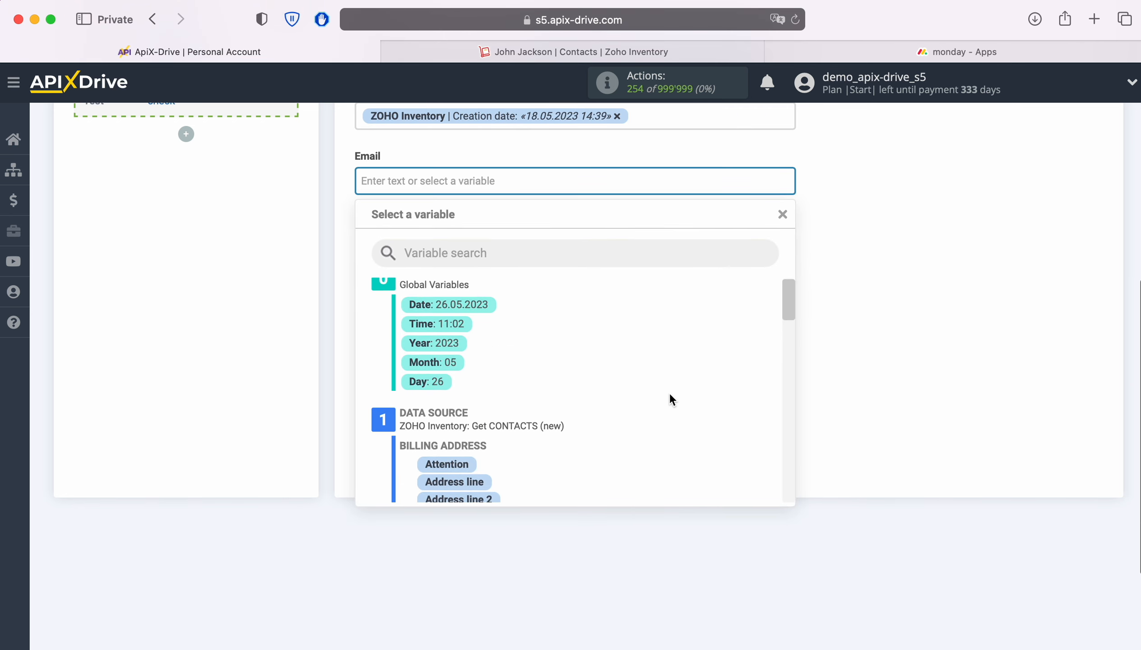
scroll(669, 398, down, 4)
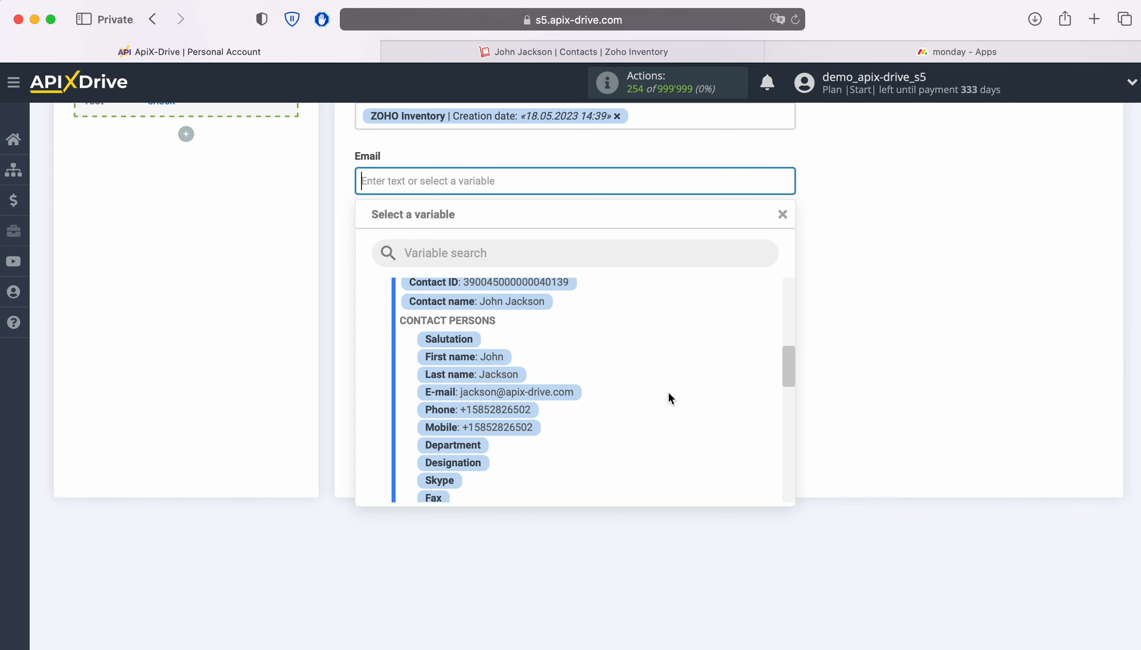
click(547, 393)
Map First name to Name and Phone to Phone, set Status to Working on it, and save
click(474, 251)
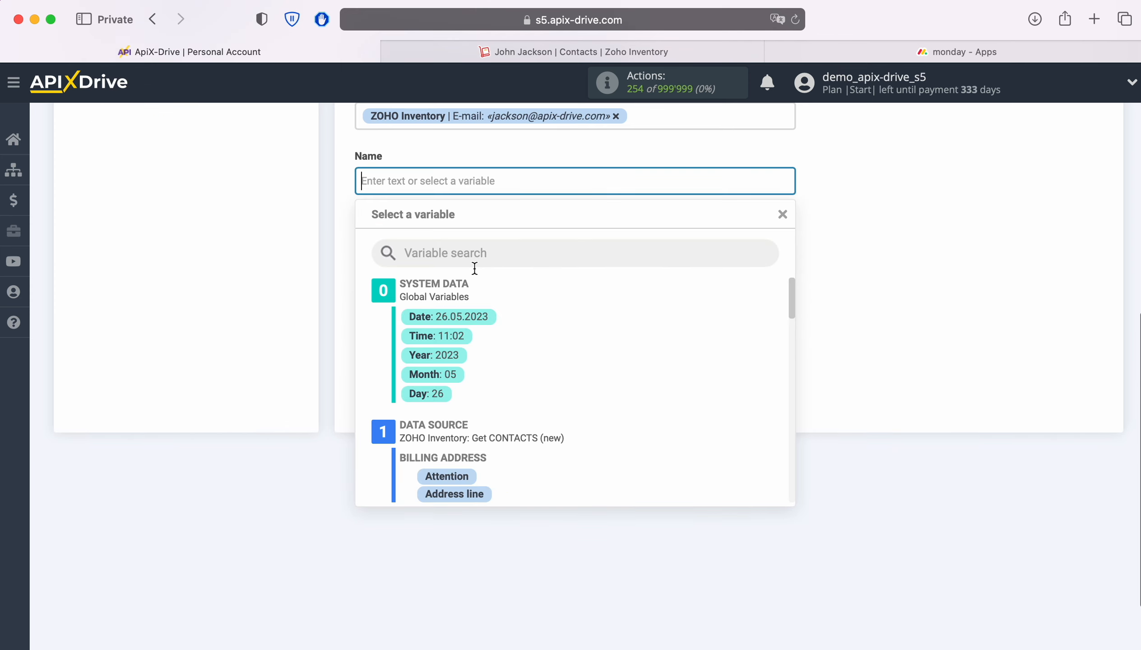
scroll(707, 386, down, 3)
scroll(704, 389, down, 5)
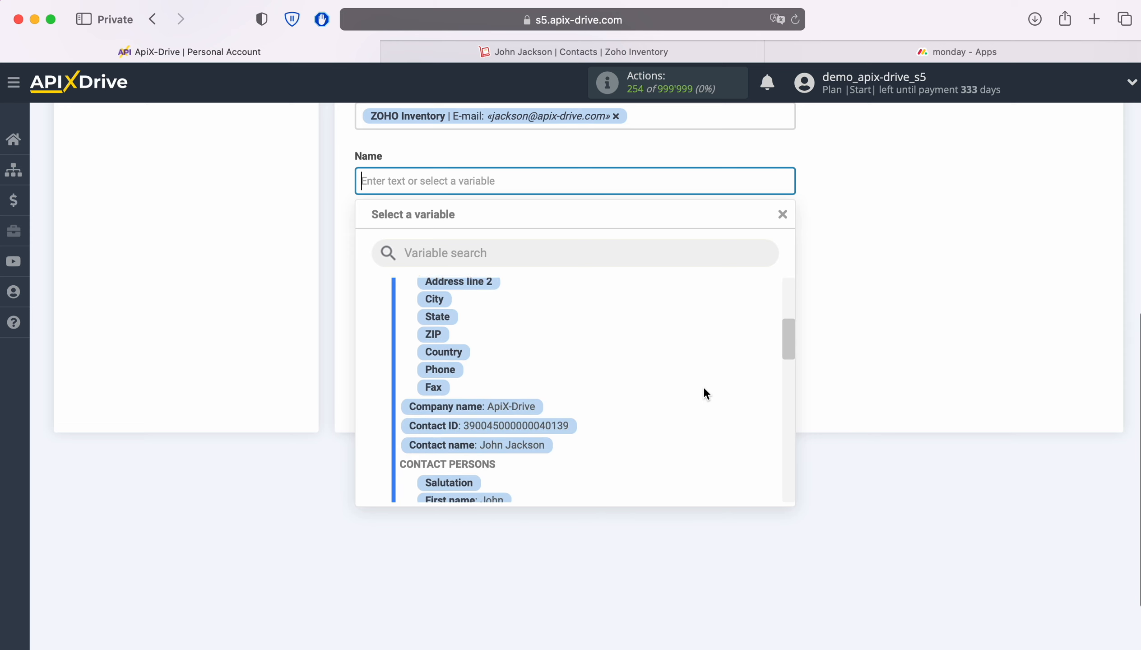
click(490, 423)
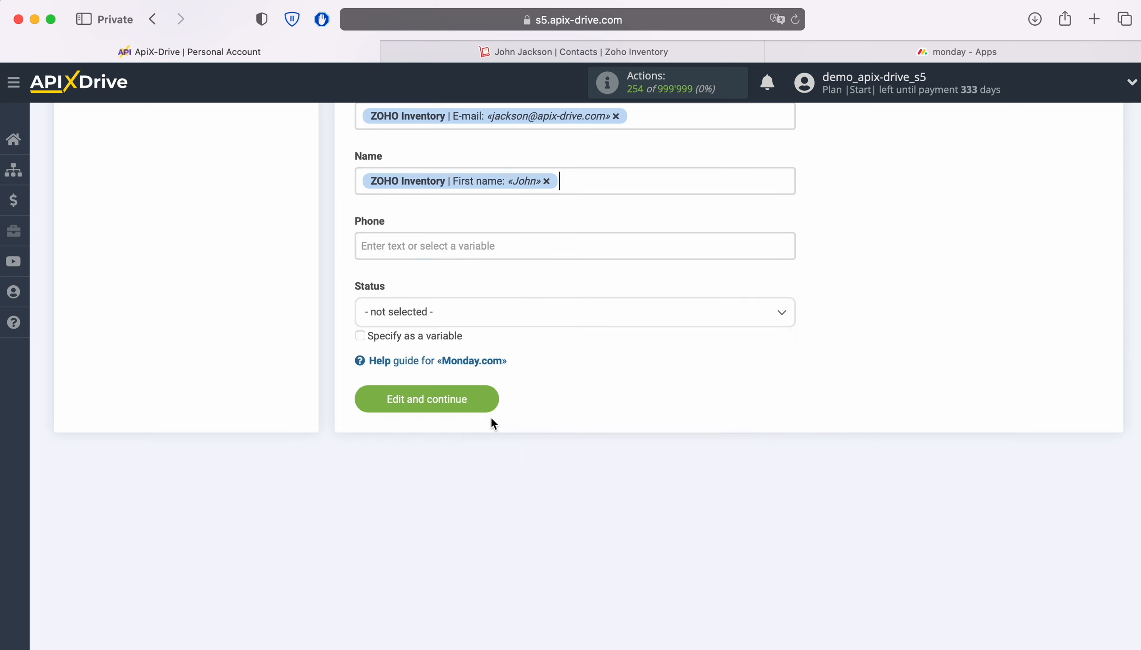
click(450, 242)
scroll(656, 411, down, 5)
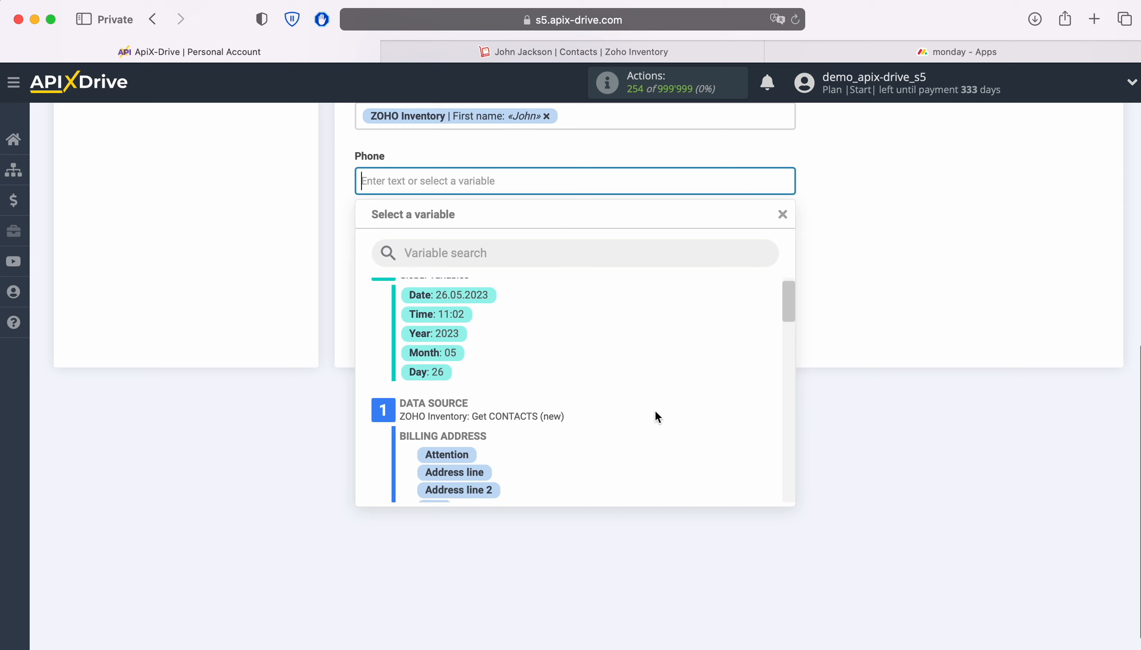
scroll(656, 411, down, 3)
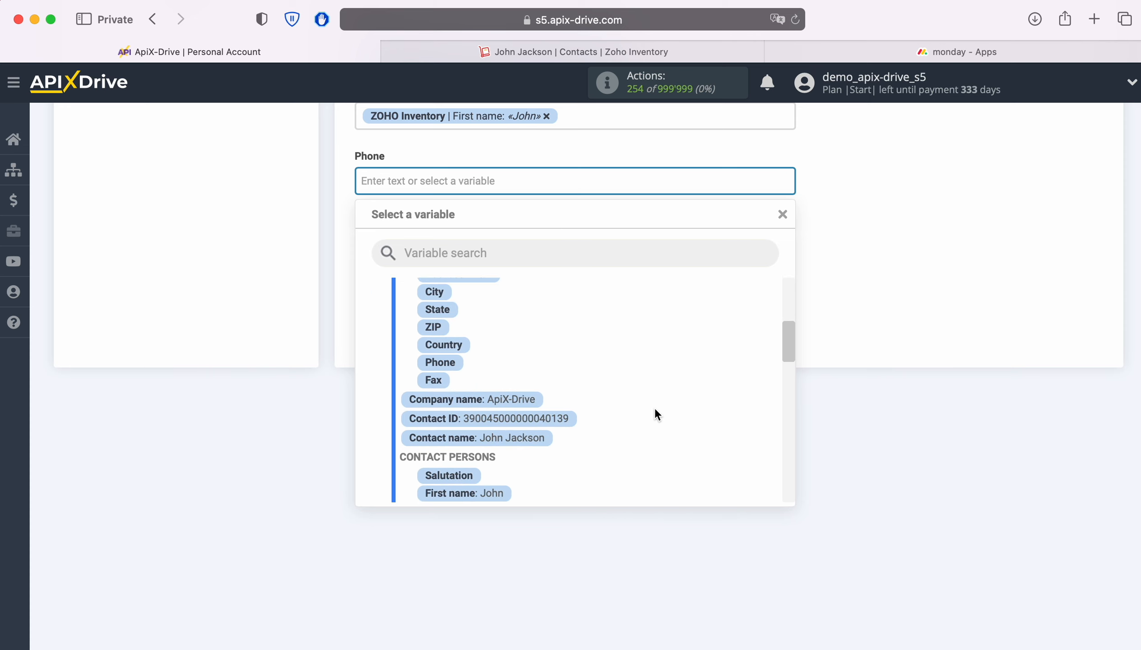
click(496, 431)
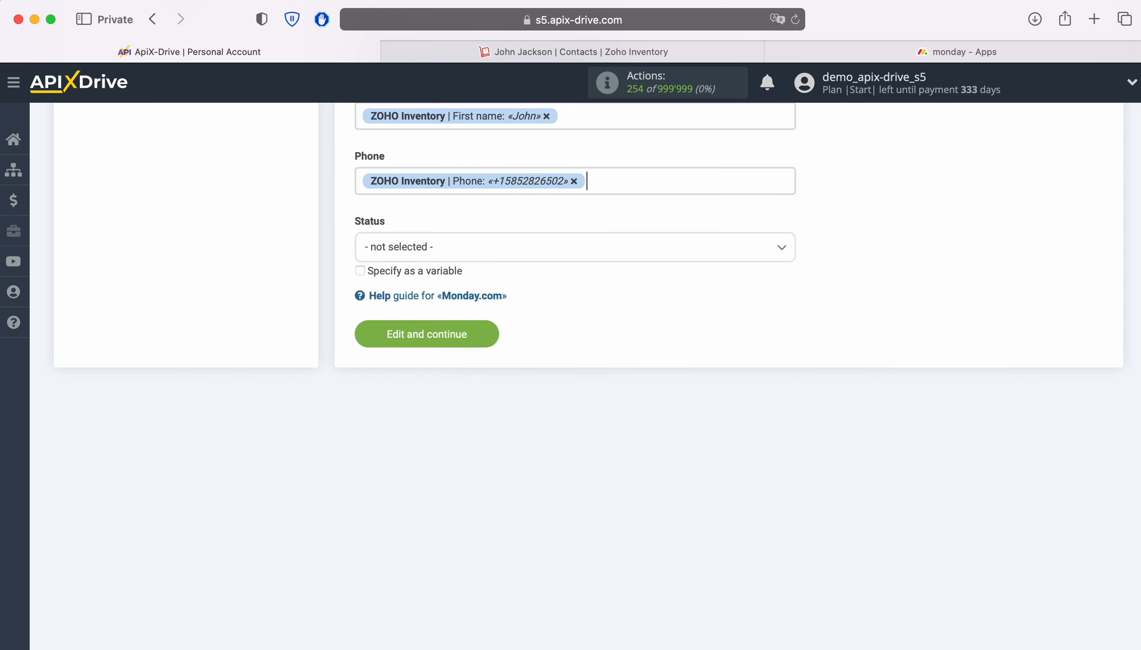
click(489, 247)
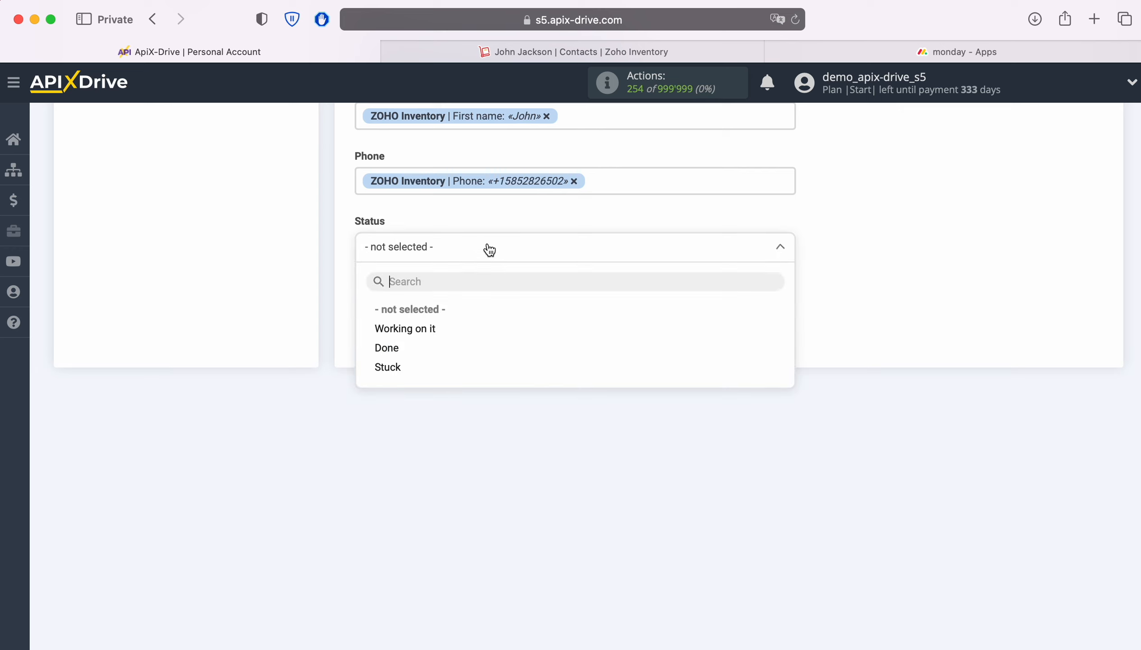
click(426, 329)
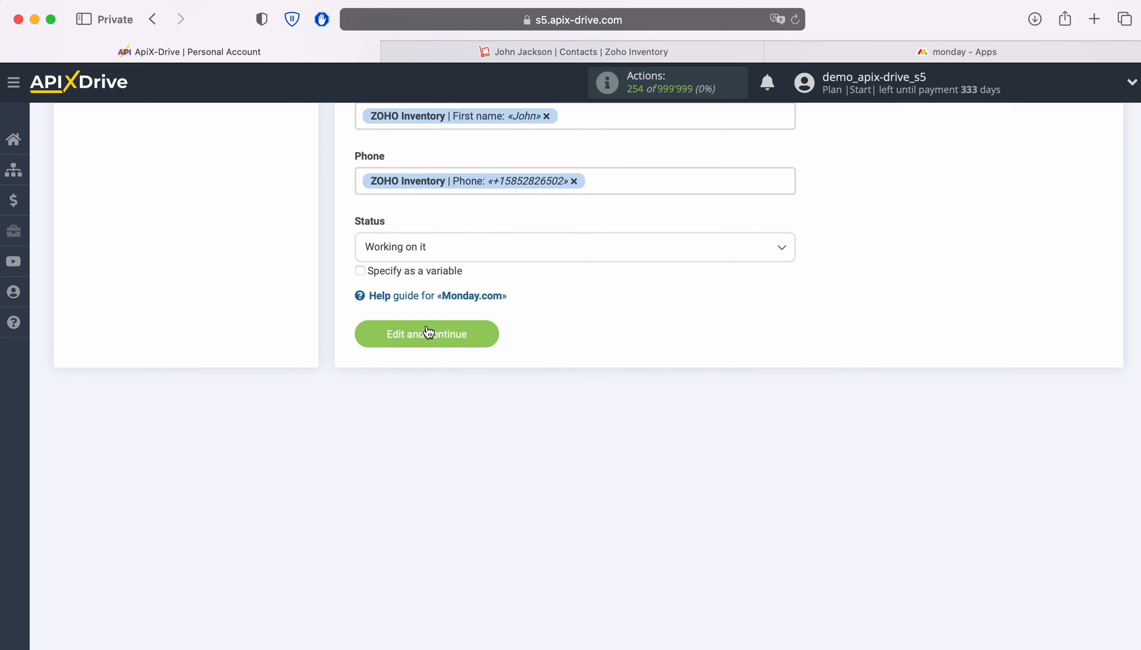
click(486, 334)
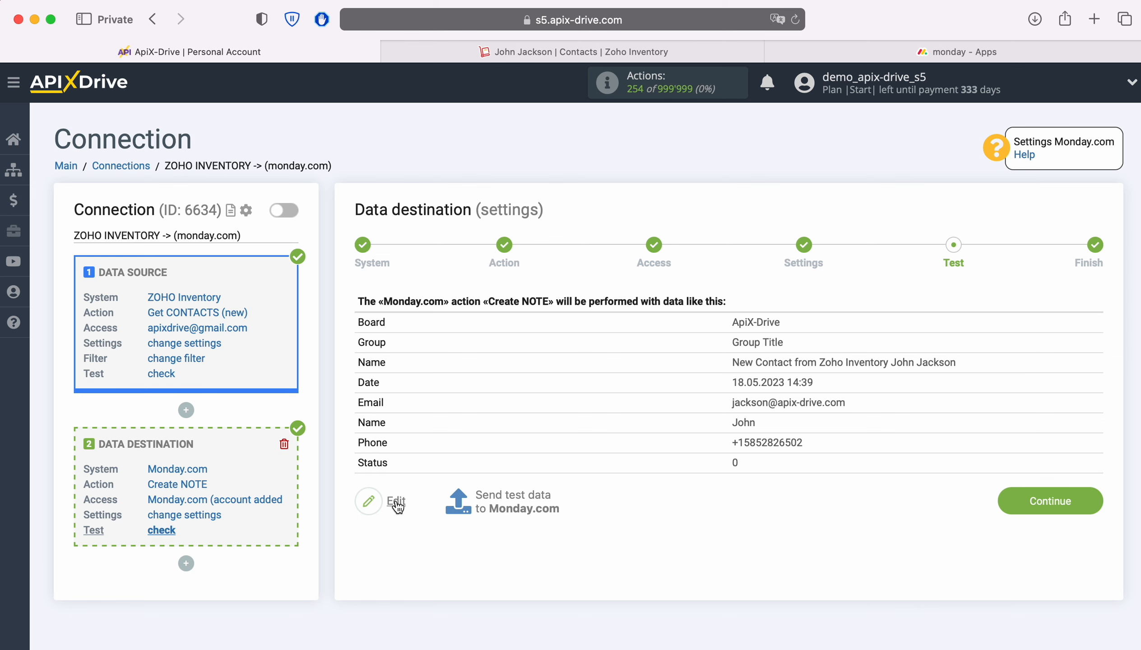
Send the test data to Monday.com so the Create NOTE task completes
click(508, 498)
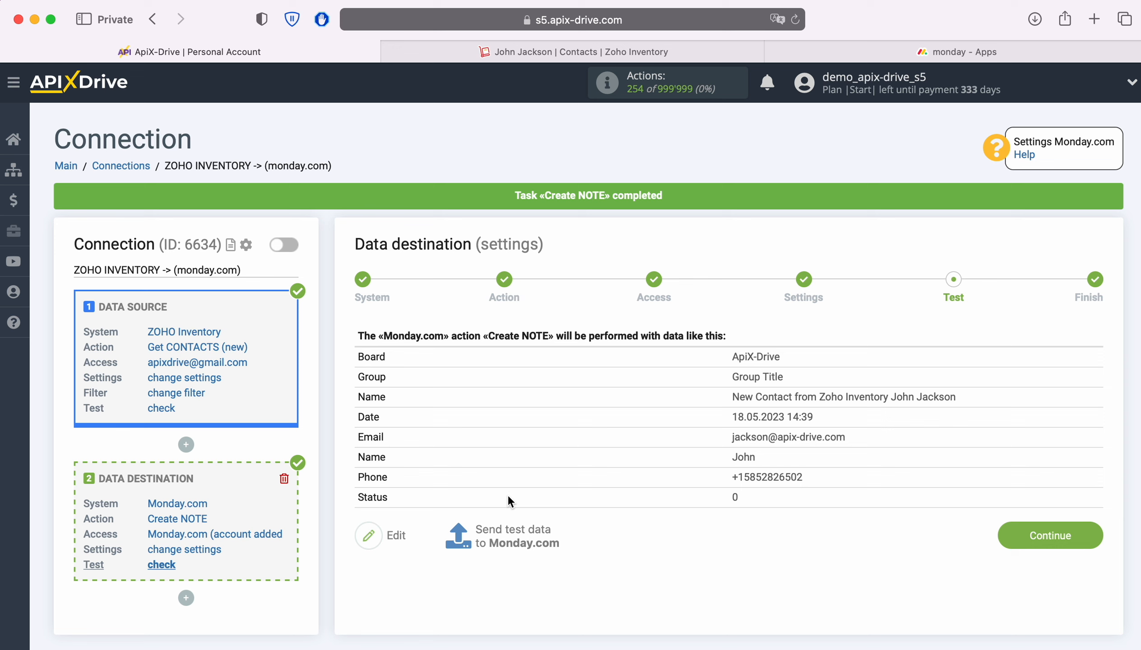
click(808, 53)
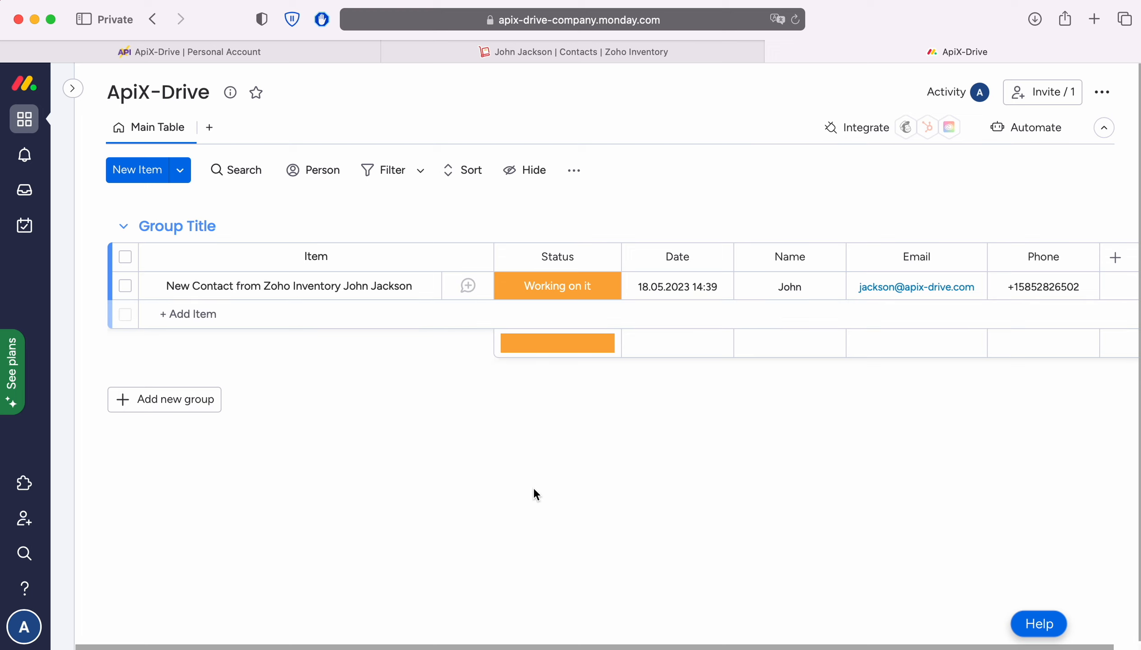
click(265, 53)
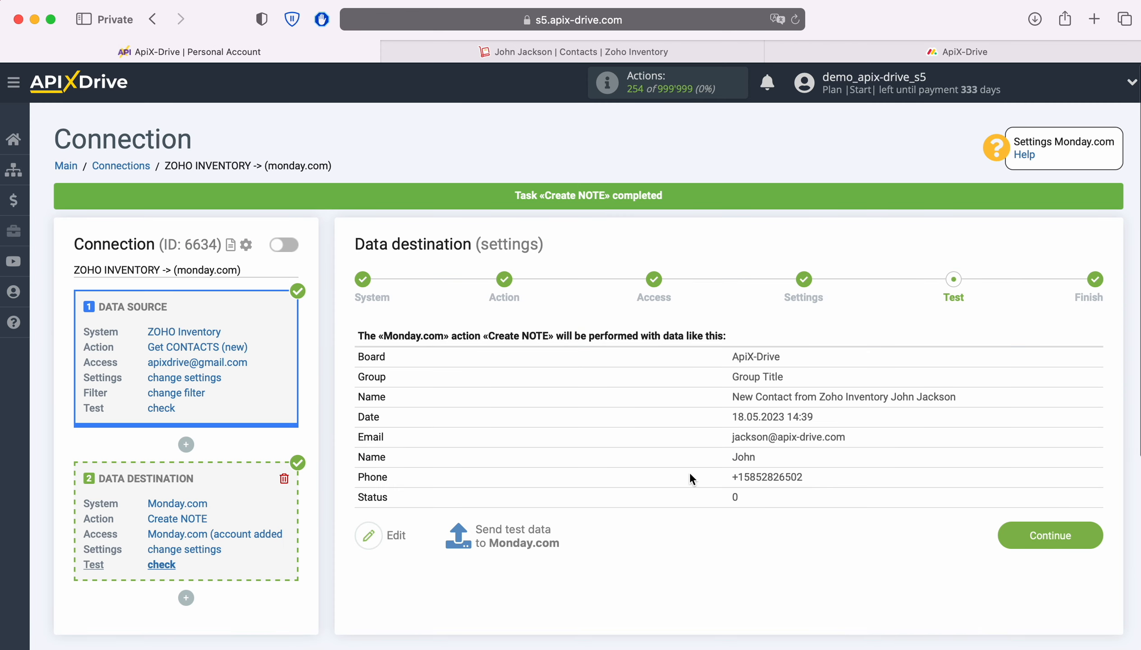
Enable auto-update for the ZOHO INVENTORY → monday.com connection with a 5-minute interval
click(1080, 536)
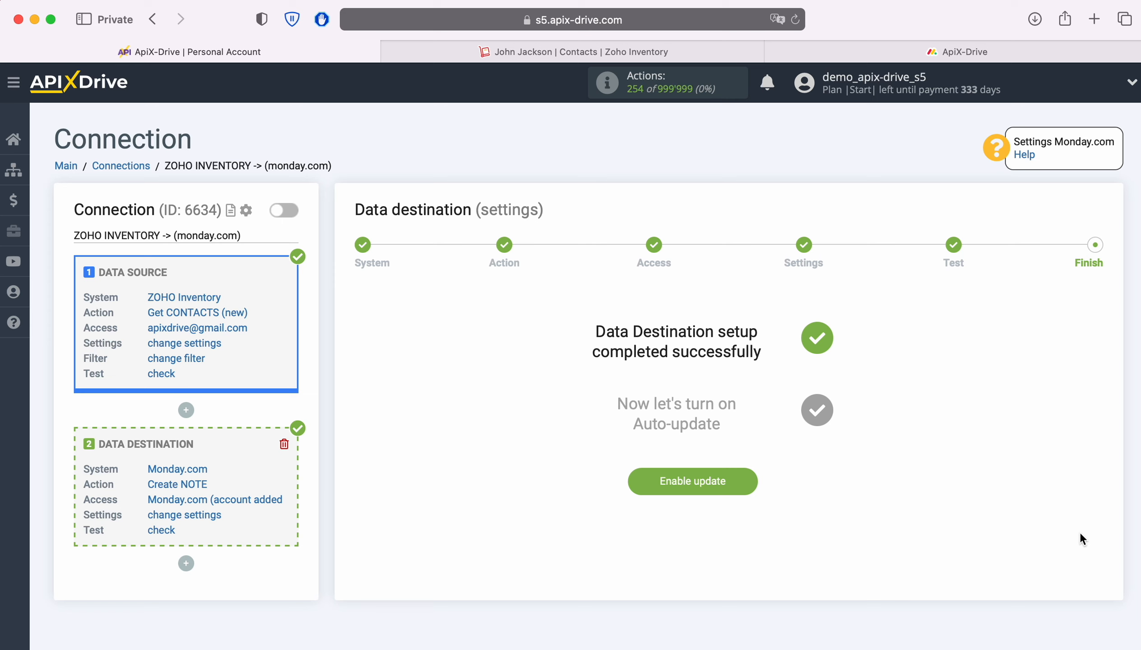
click(747, 479)
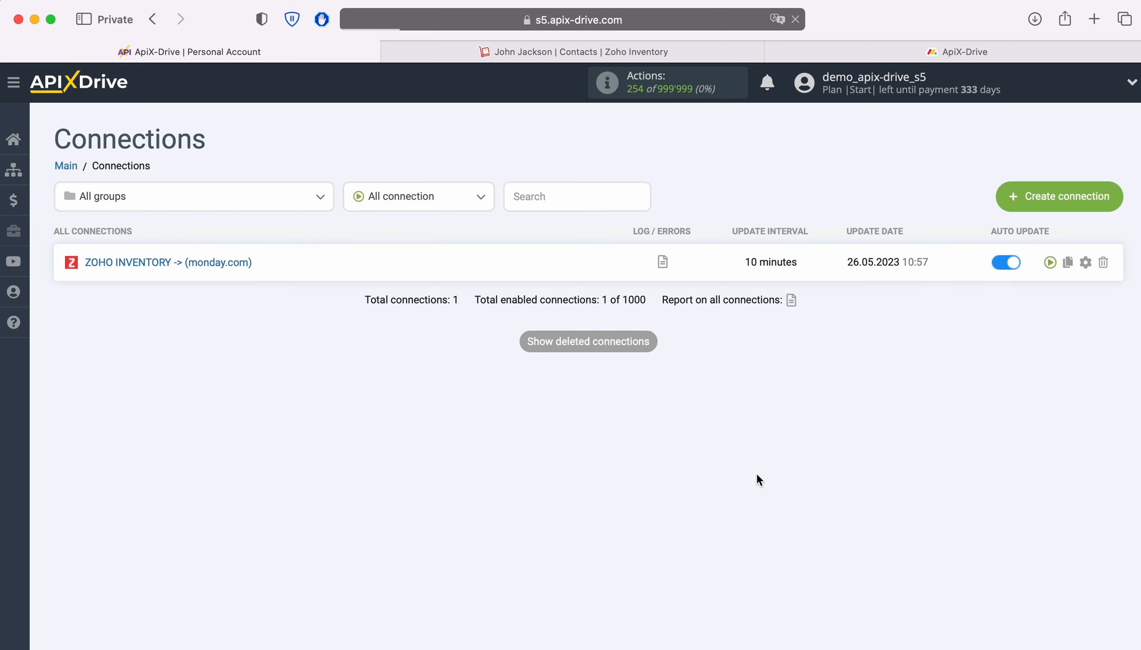
click(1086, 263)
click(572, 378)
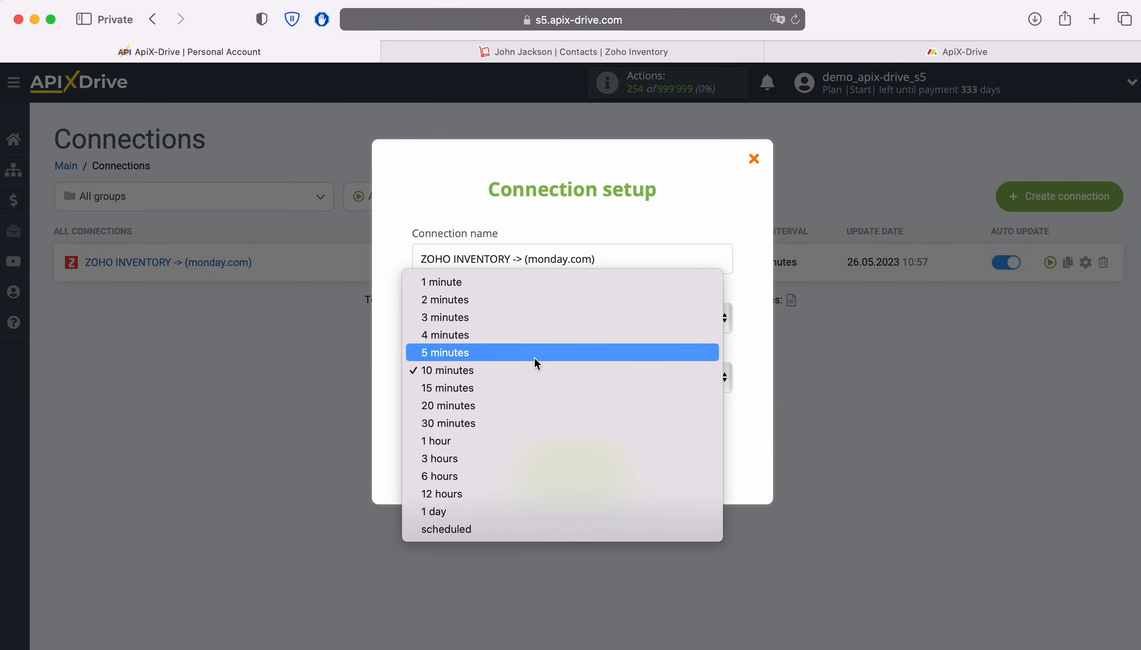
click(534, 355)
click(618, 465)
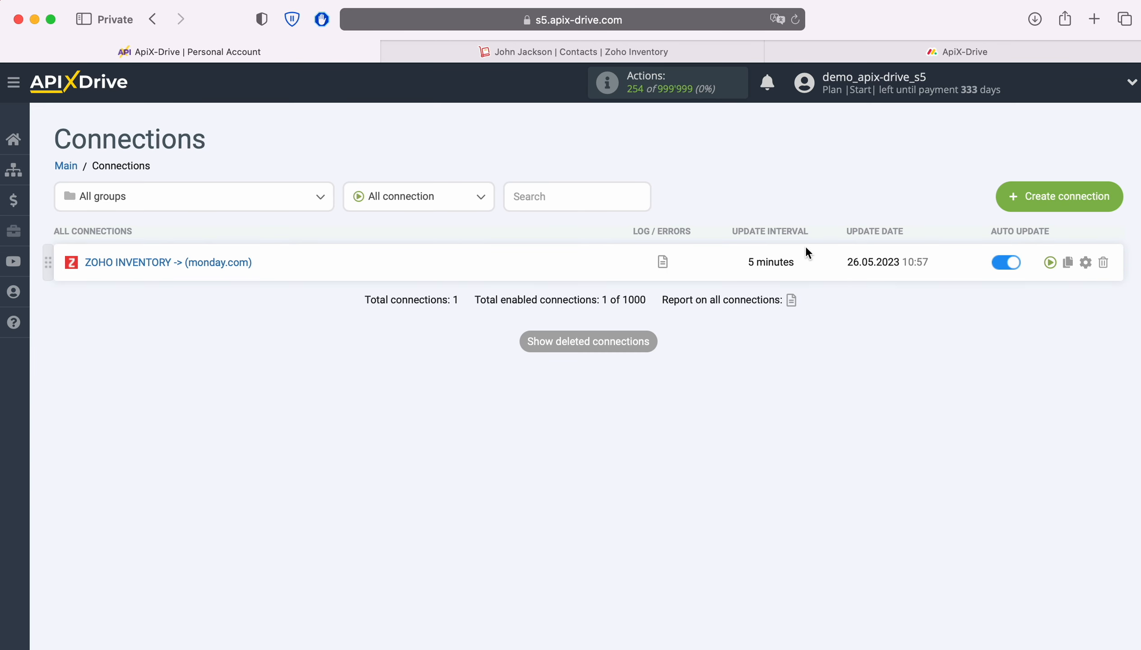